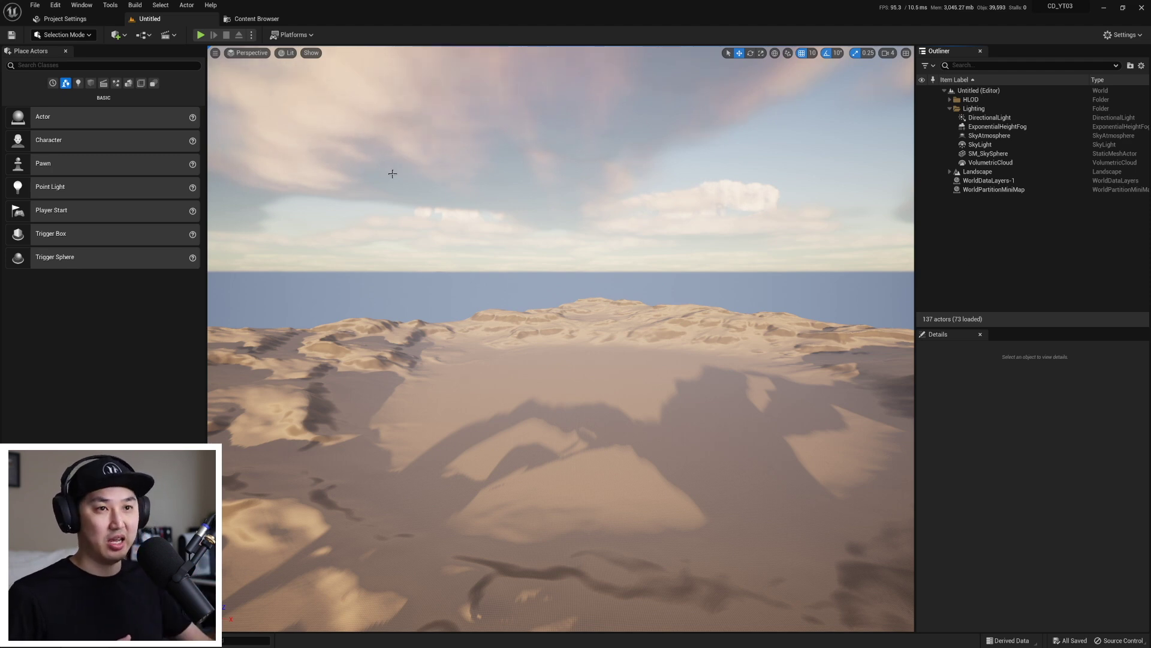
- Browse the Content Browser to the CineDesigner > Demo > Maps folder
left_click(264, 18)
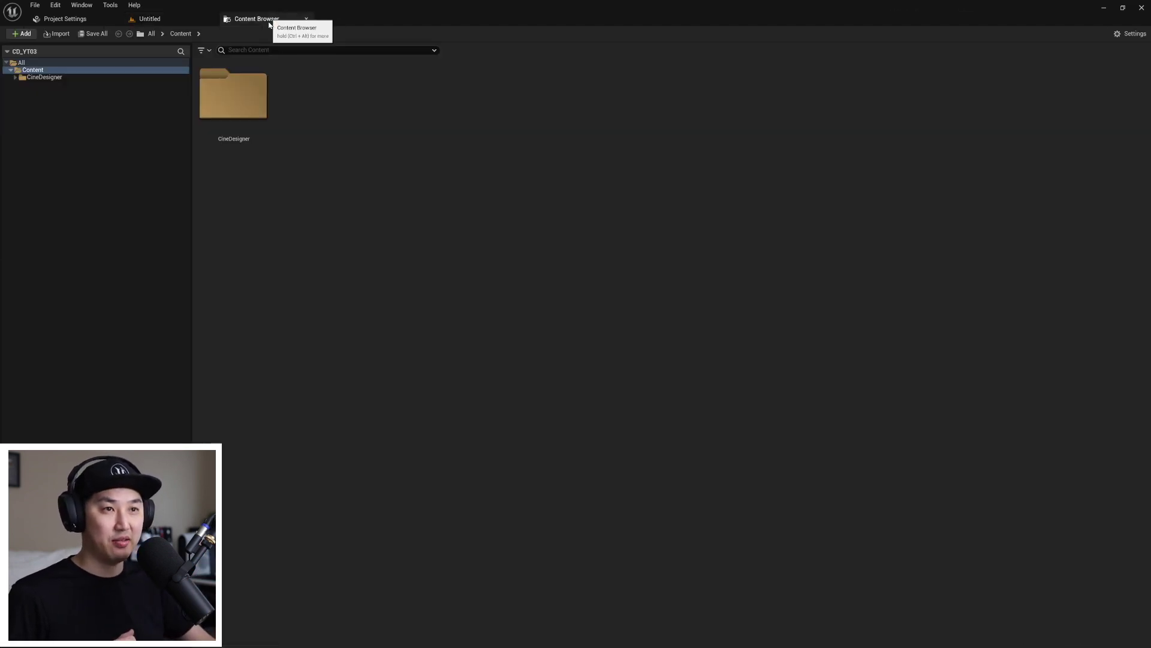
left_click(127, 78)
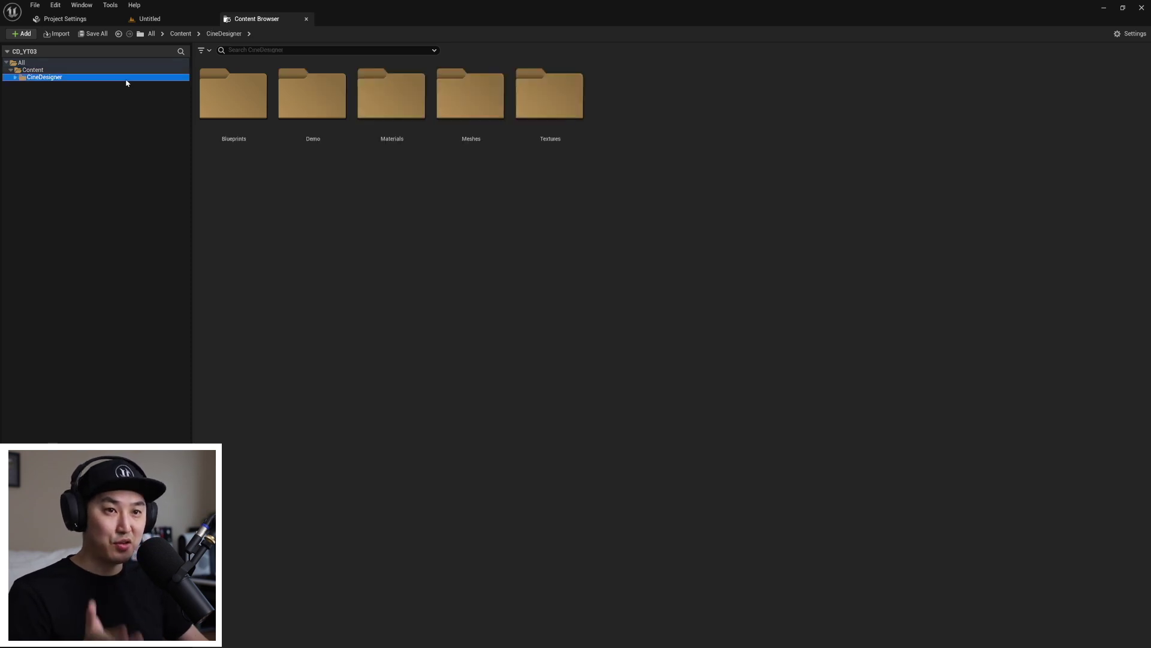
double_click(328, 107)
double_click(257, 102)
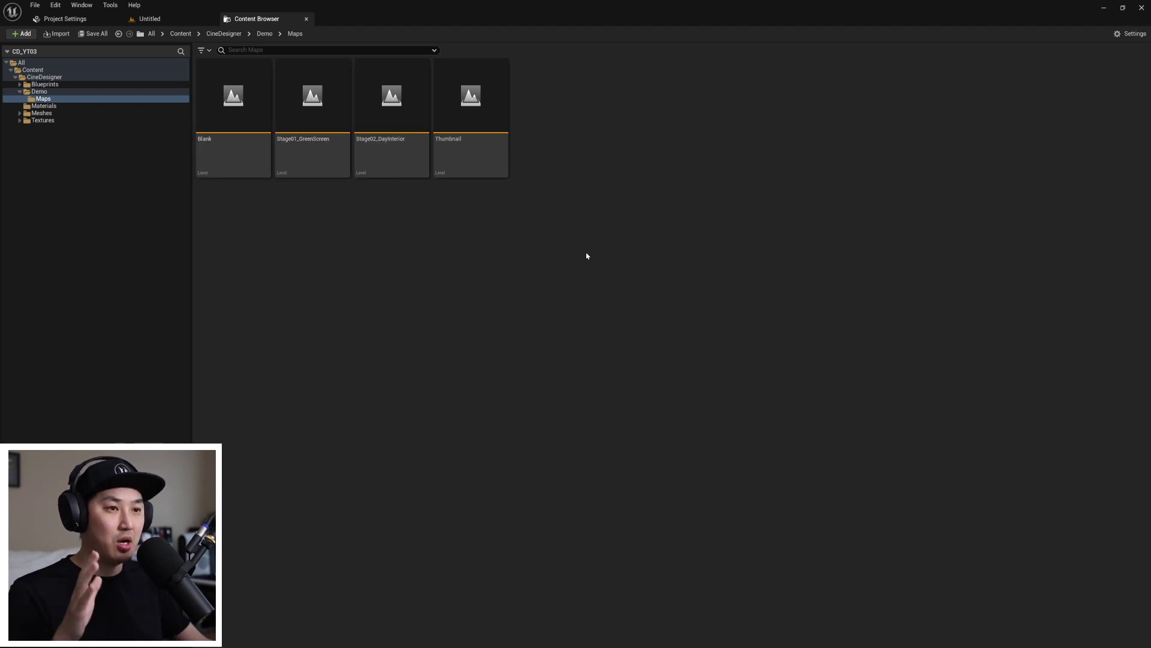
- Duplicate the Stage01_GreenScreen level and rename the copy Stage01_GreenScreen_YT
right_click(327, 116)
left_click(382, 154)
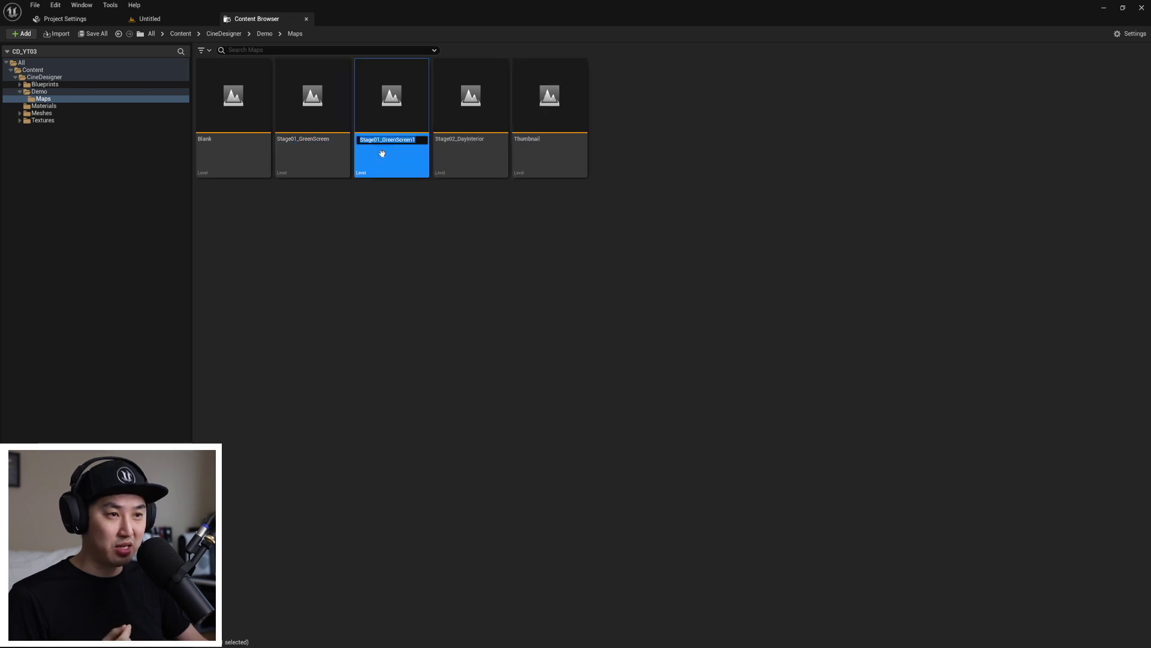
key("BackSpace")
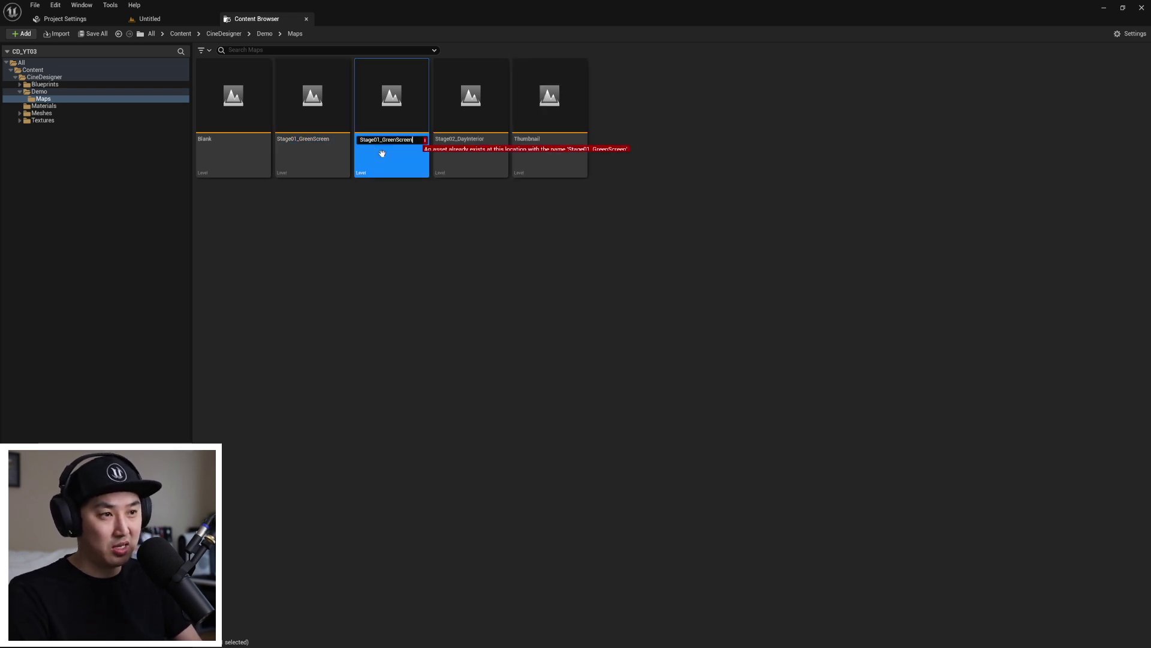
type("_YT")
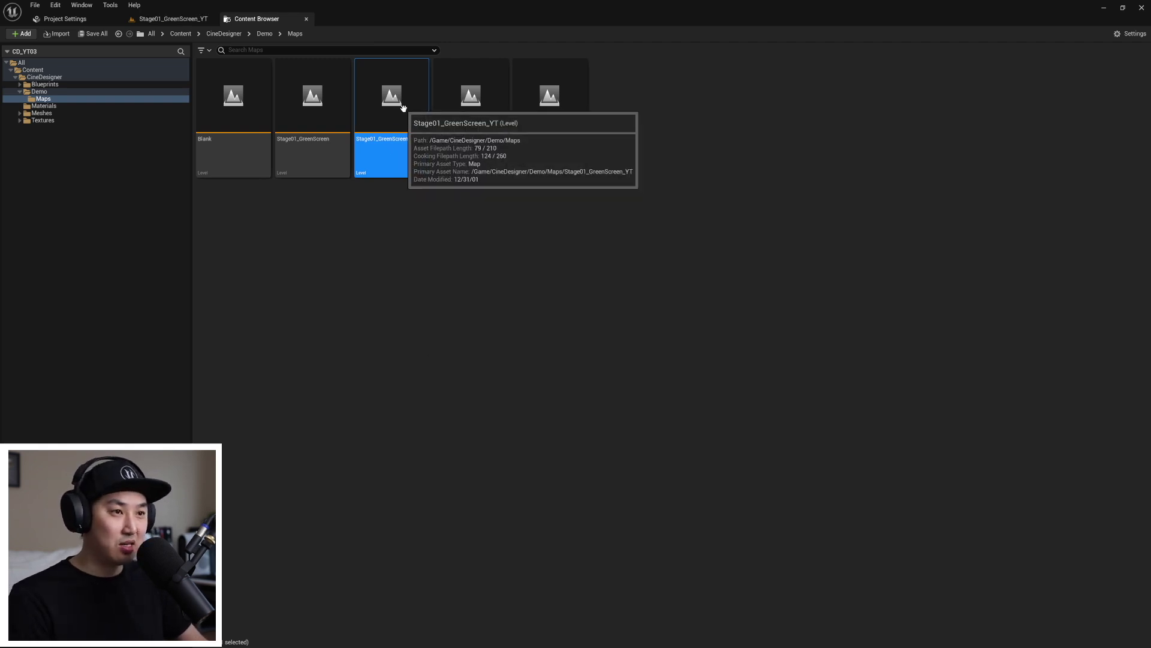
left_click(173, 19)
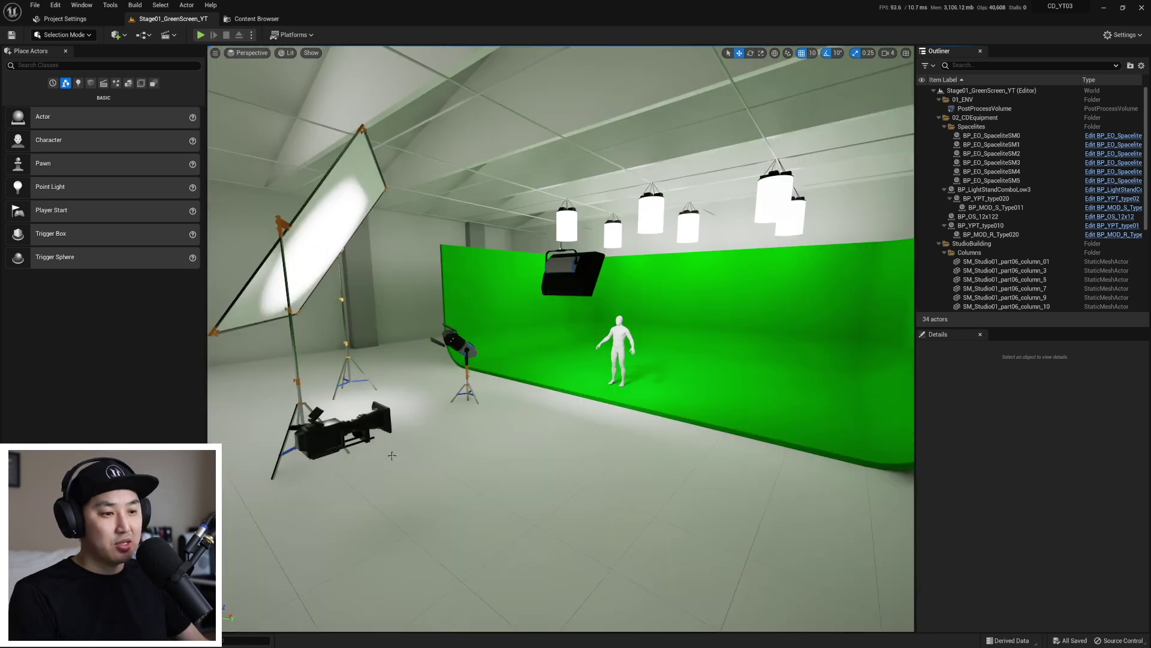
- Move CameraA along X to 156.39 and review its Focus Settings in a taller Details panel
left_click(320, 427)
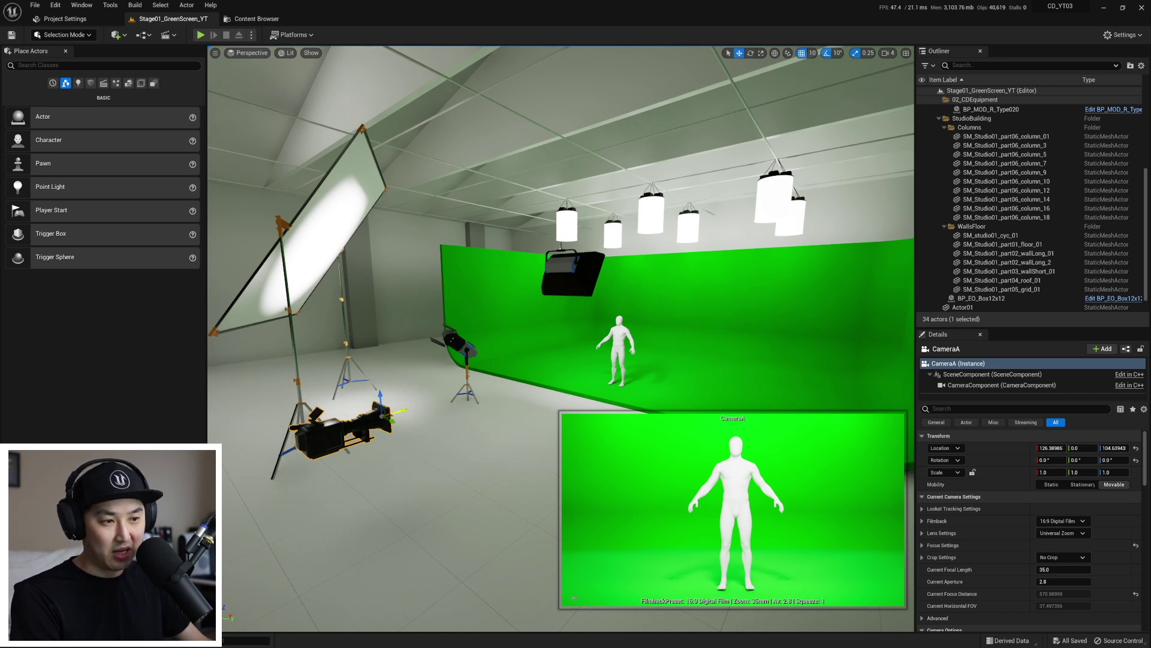
left_click_drag(405, 411, 436, 404)
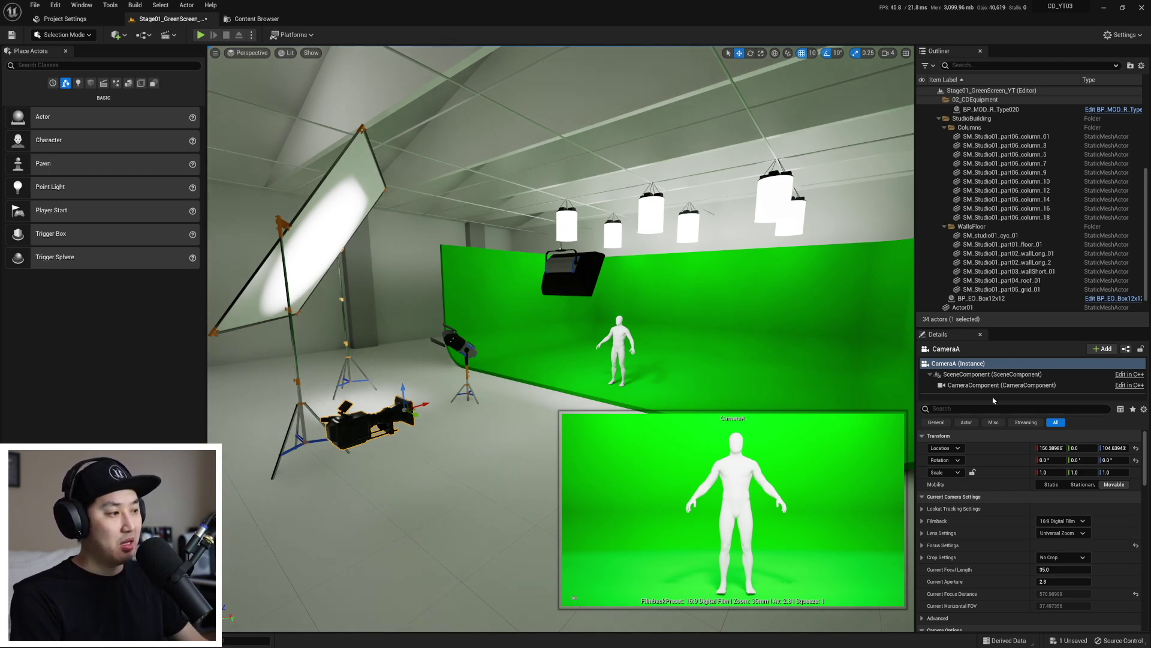
left_click_drag(993, 401, 989, 339)
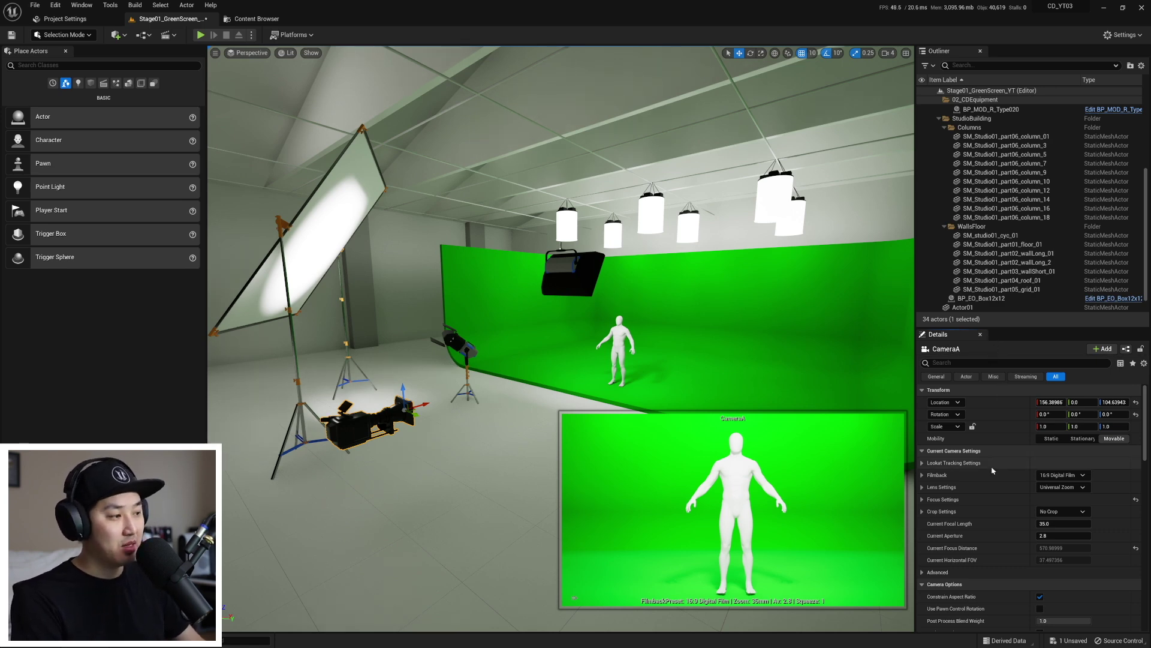
scroll(980, 517, "down", 2)
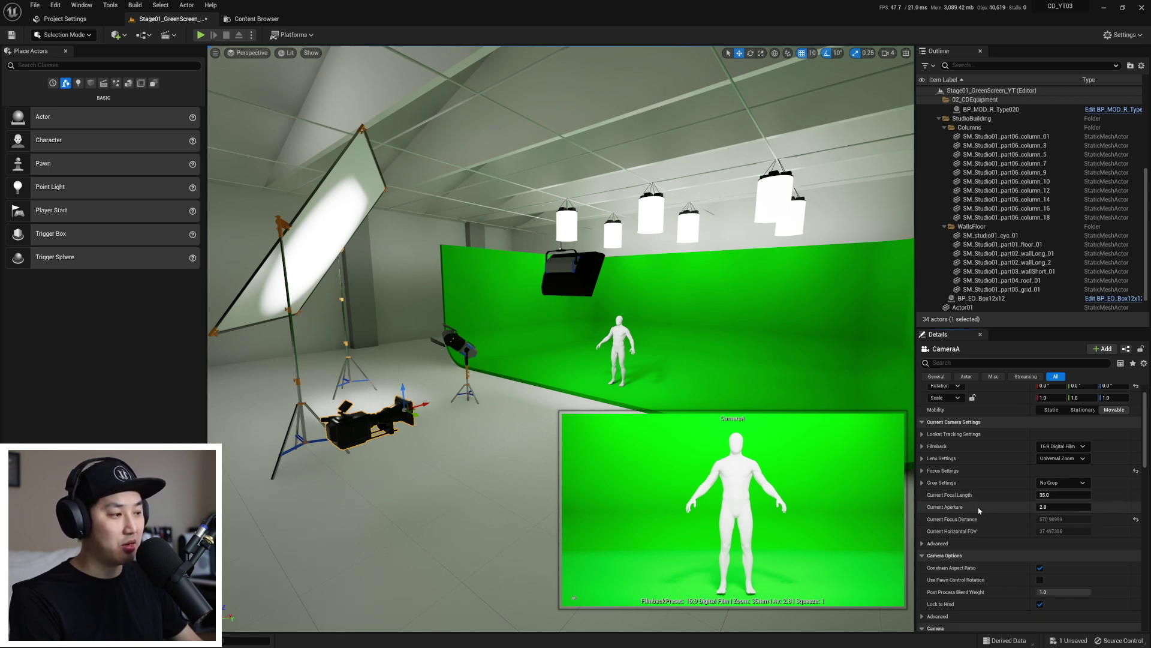
left_click(922, 471)
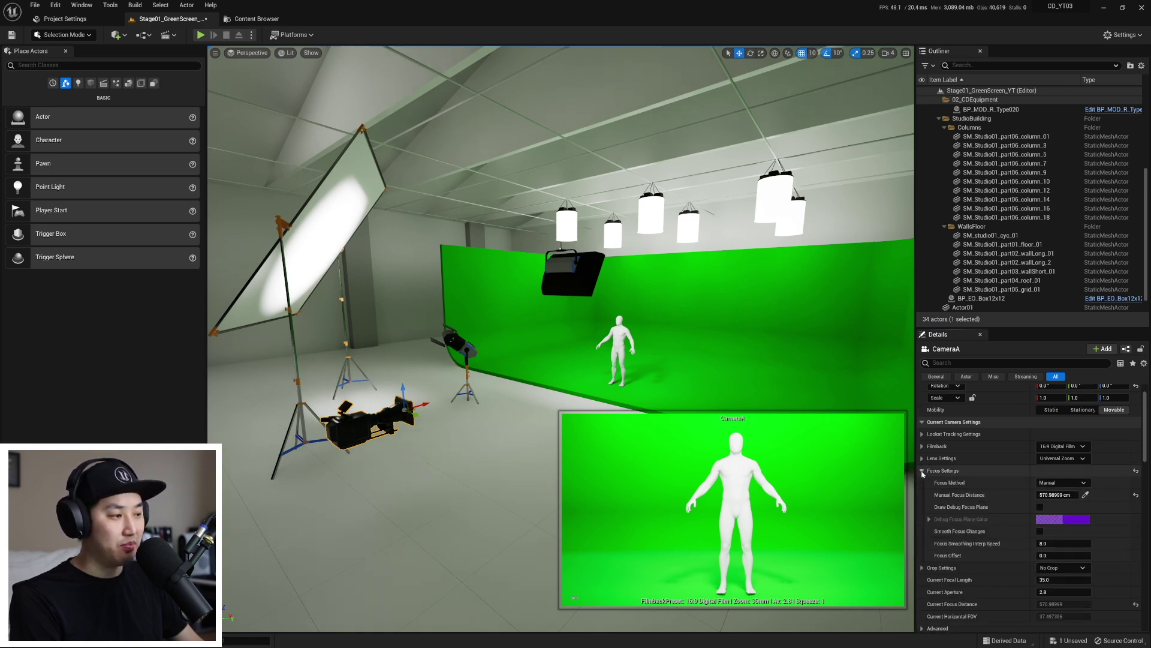
left_click(922, 470)
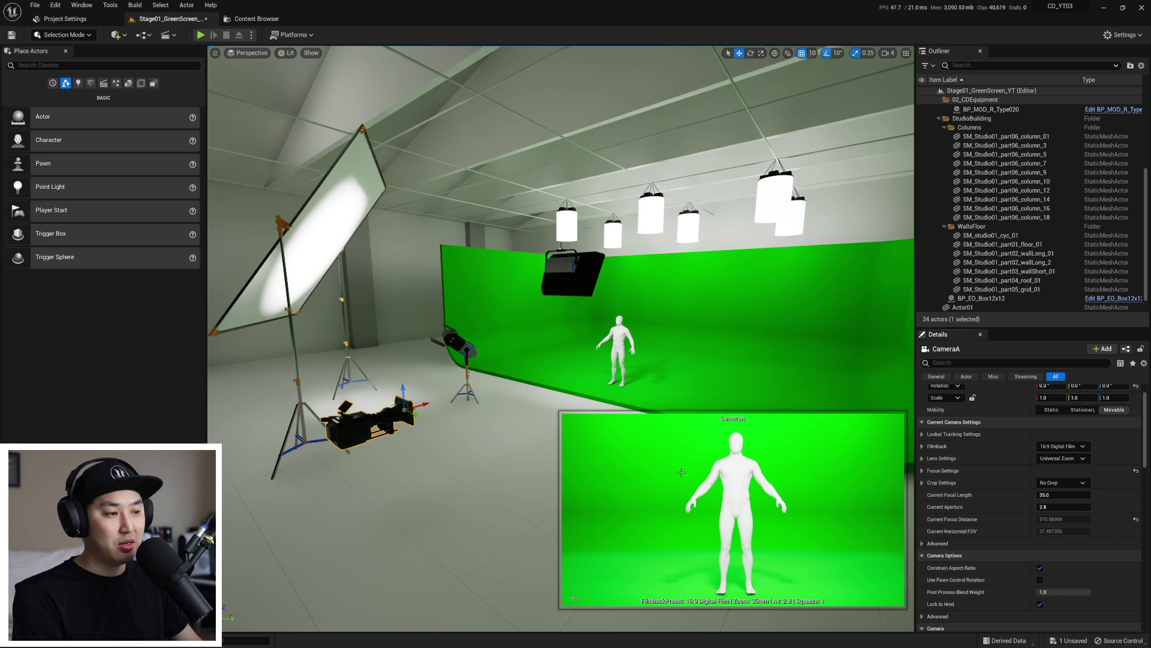
left_click(258, 54)
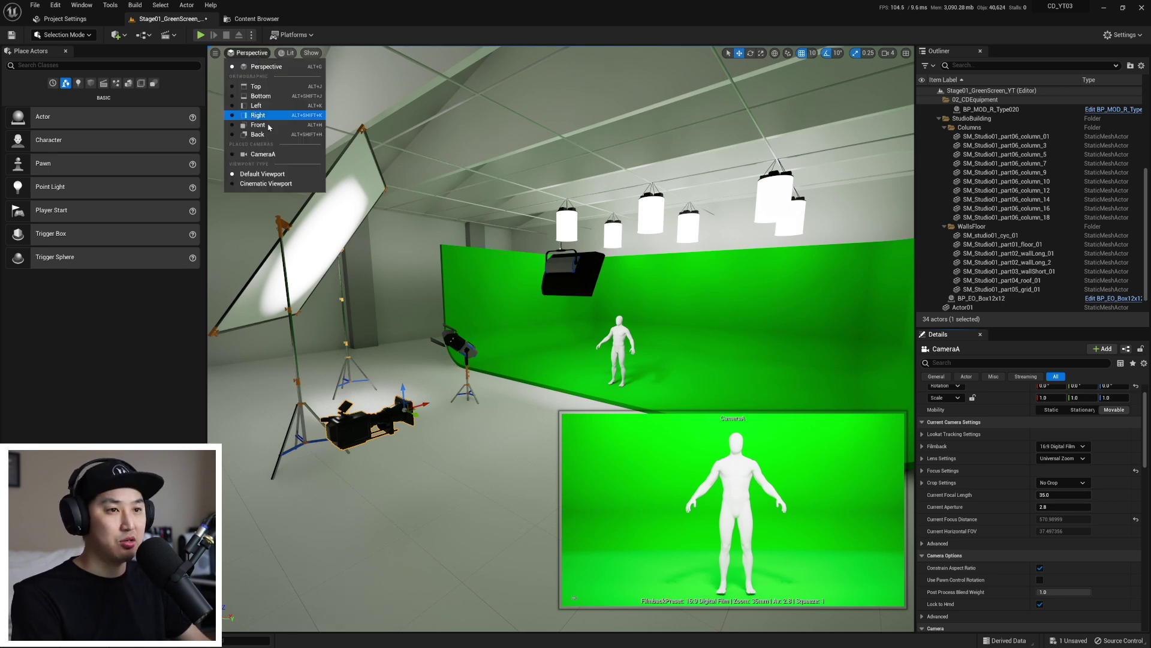
left_click(264, 155)
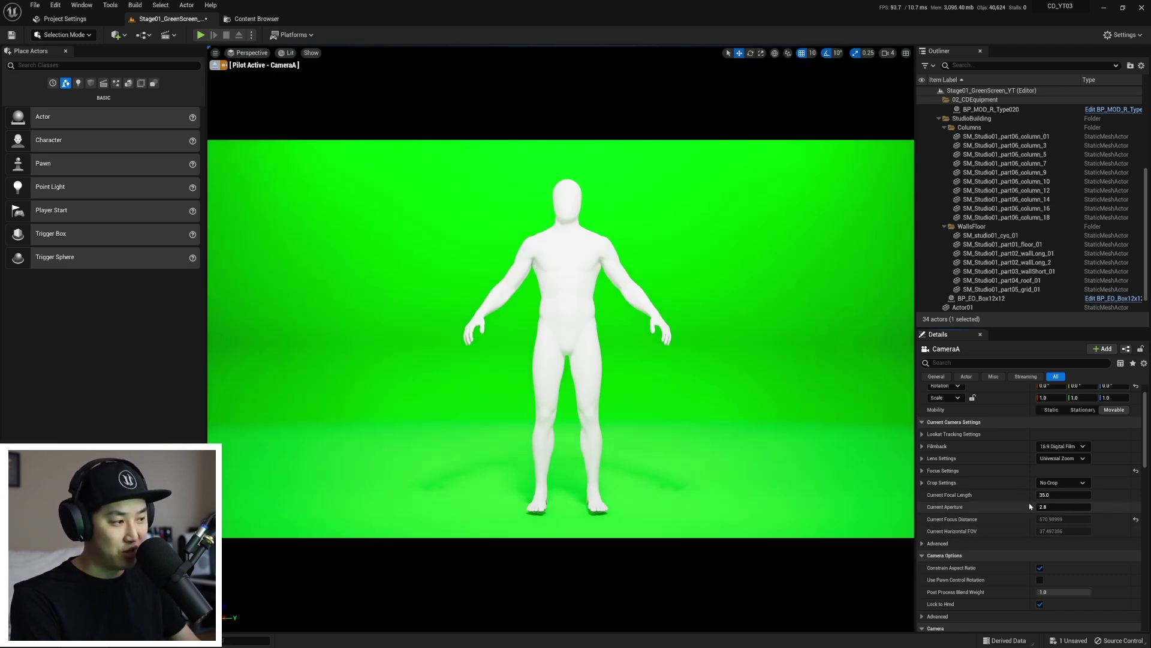
left_click(214, 53)
left_click(258, 243)
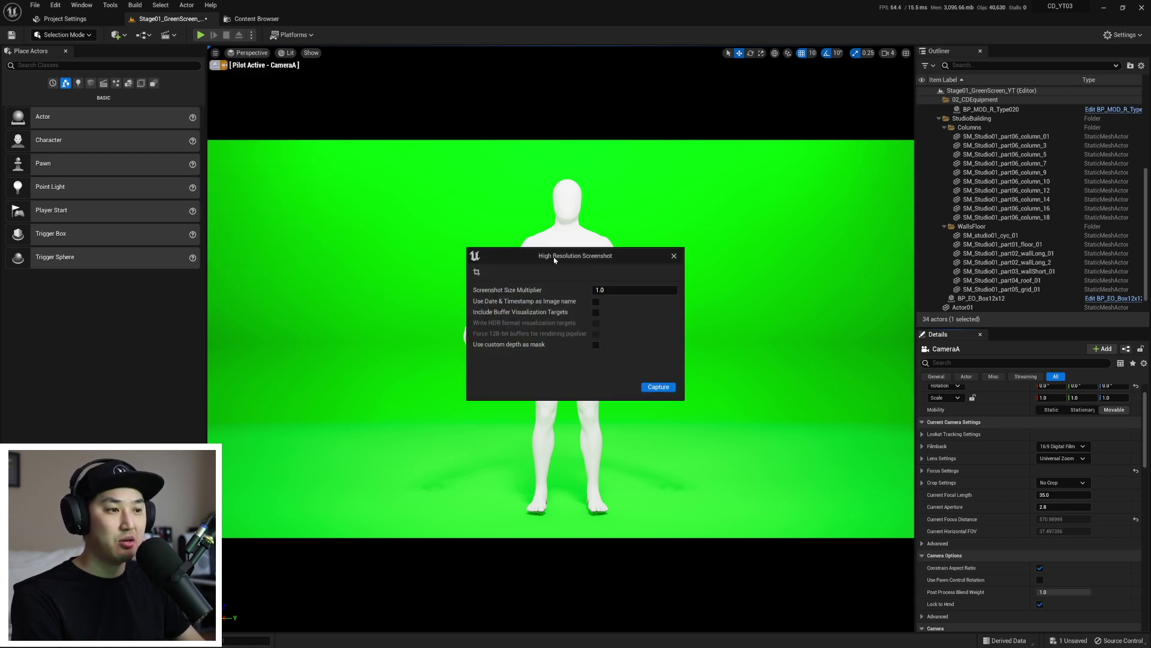
left_click_drag(554, 259, 755, 188)
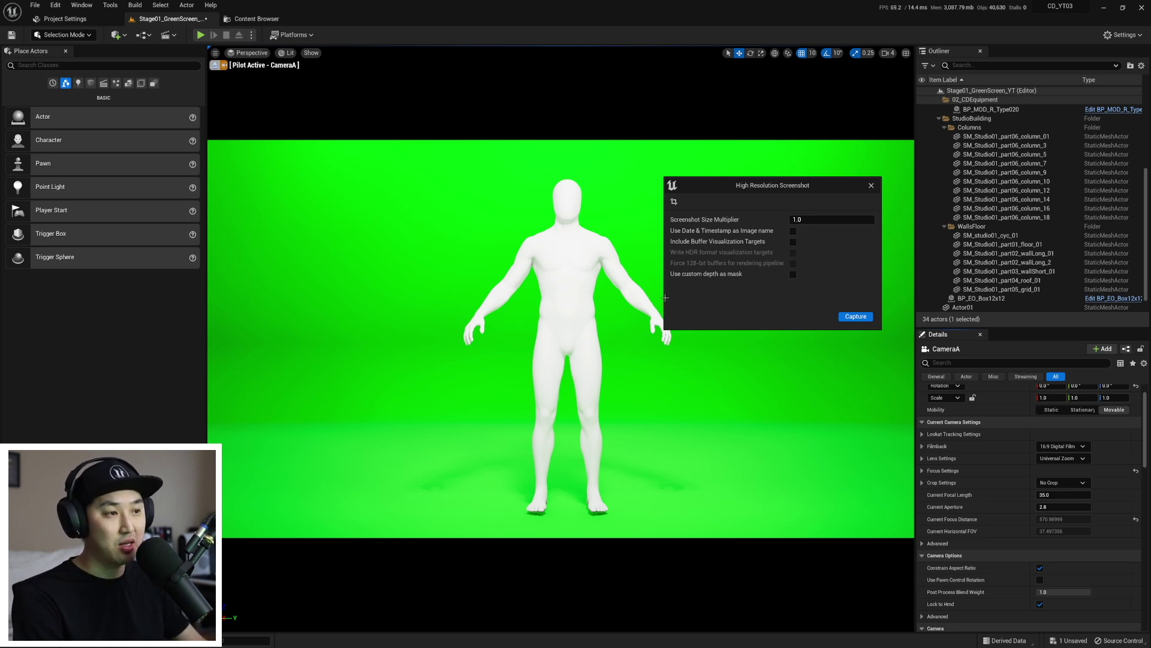
left_click(216, 64)
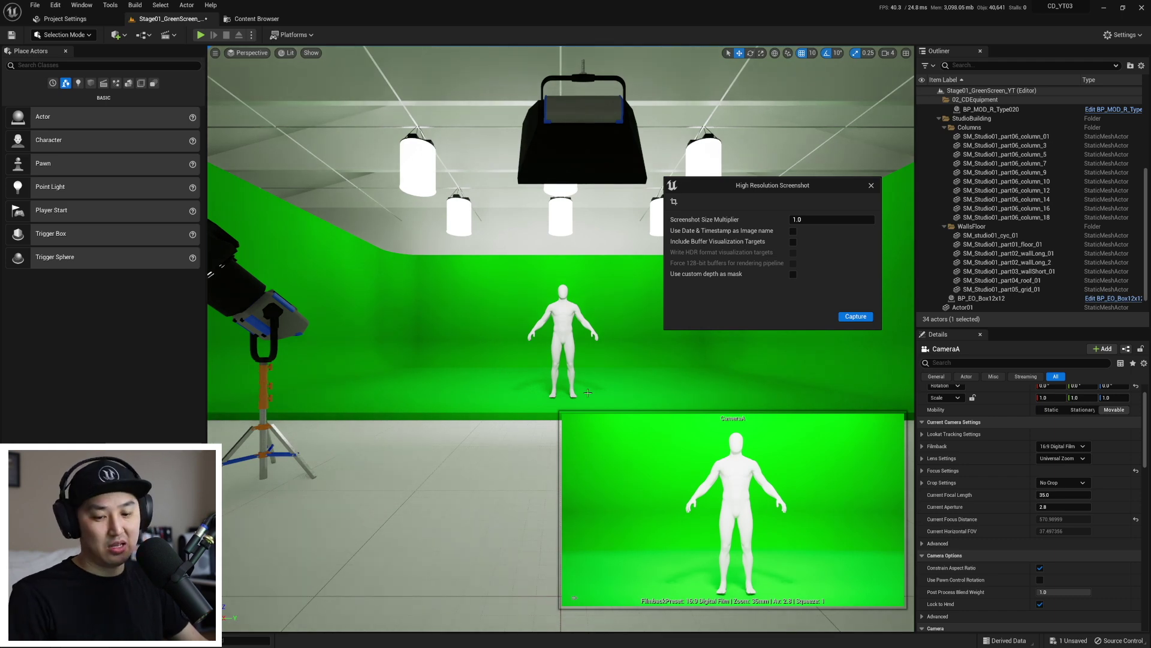
left_click(871, 186)
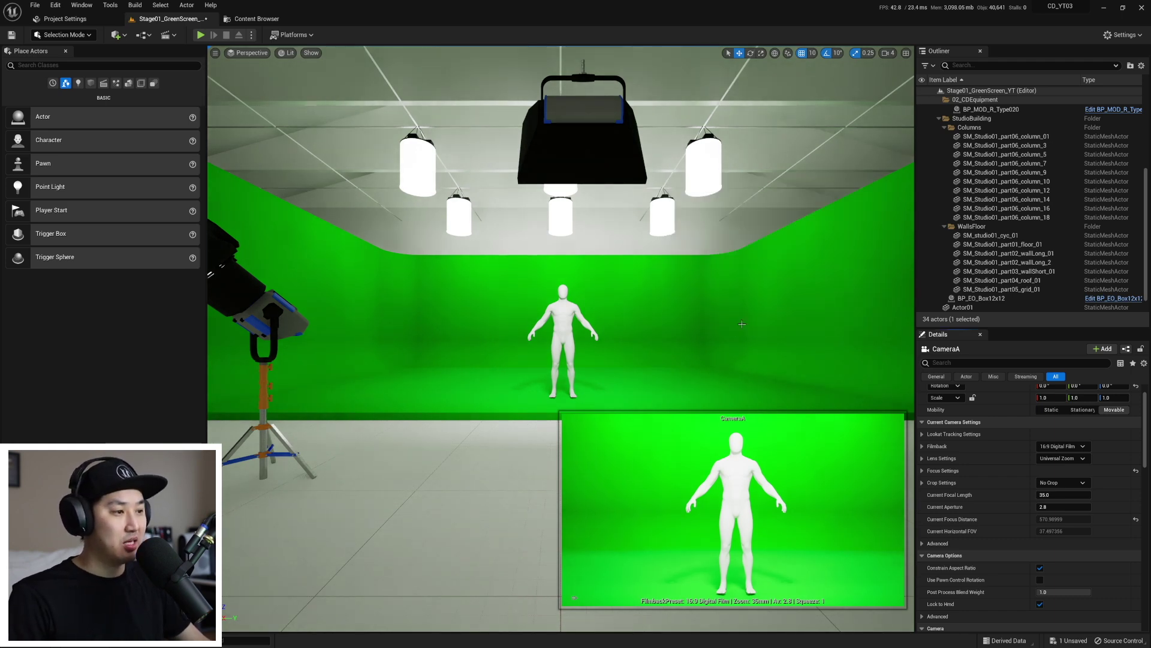
key("Escape")
right_click_drag(724, 334, 725, 335)
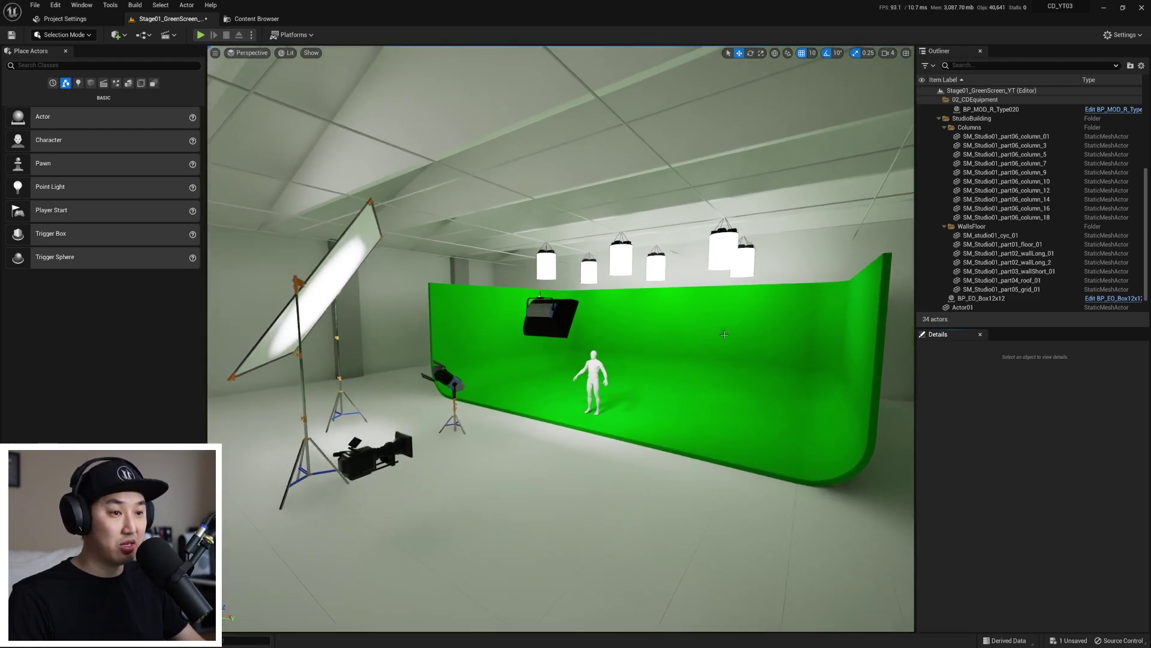
left_click(214, 54)
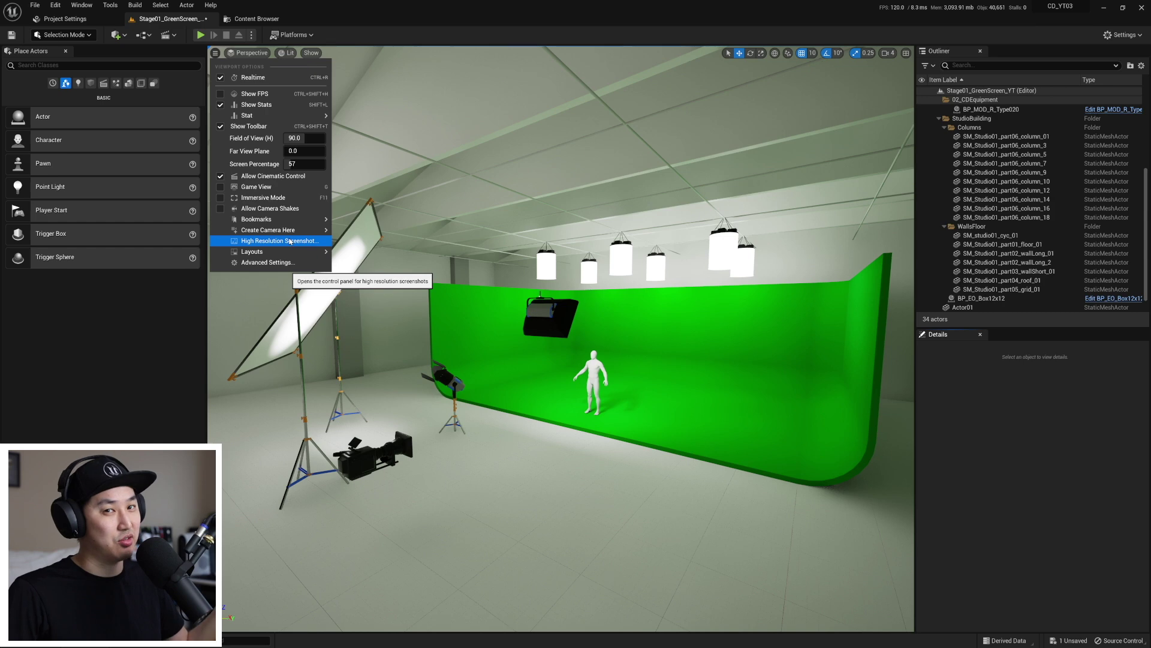
left_click(362, 151)
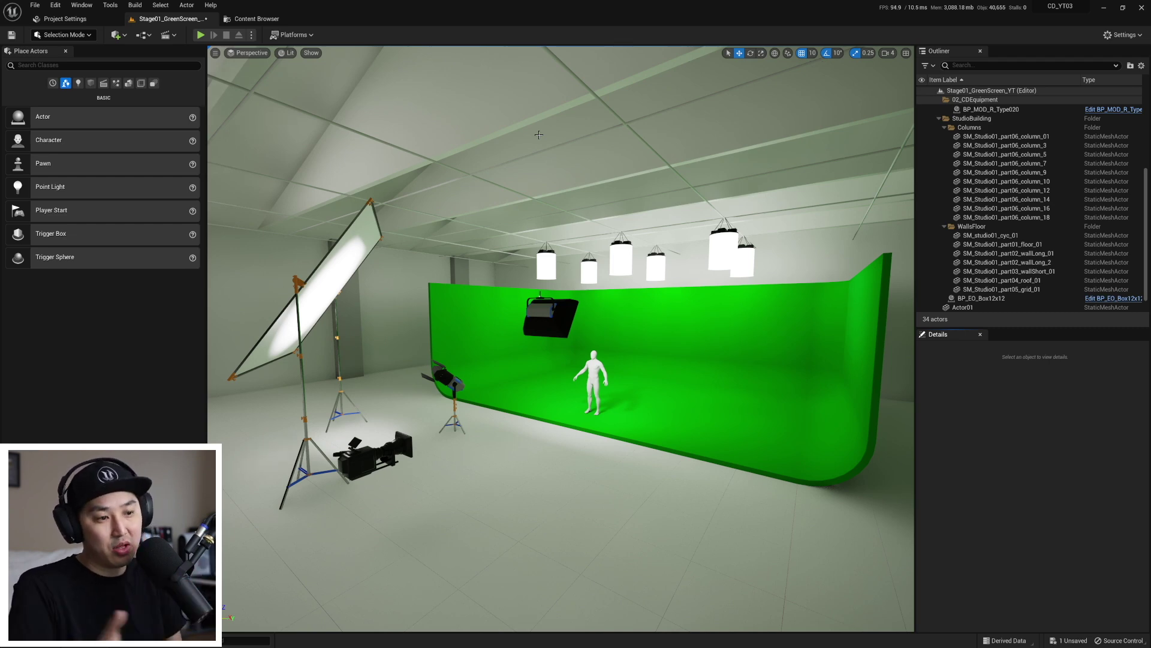
left_click(364, 466)
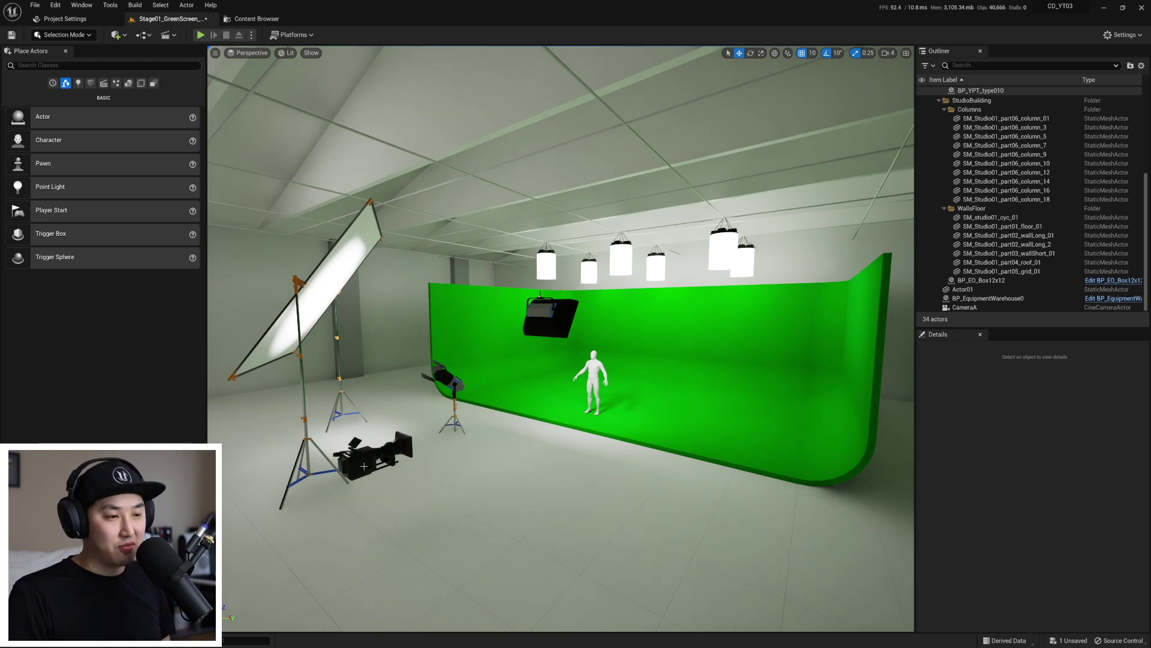
- Move closer to the green screen and select all six hanging Spacelites, left to right
right_click_drag(364, 466, 363, 465)
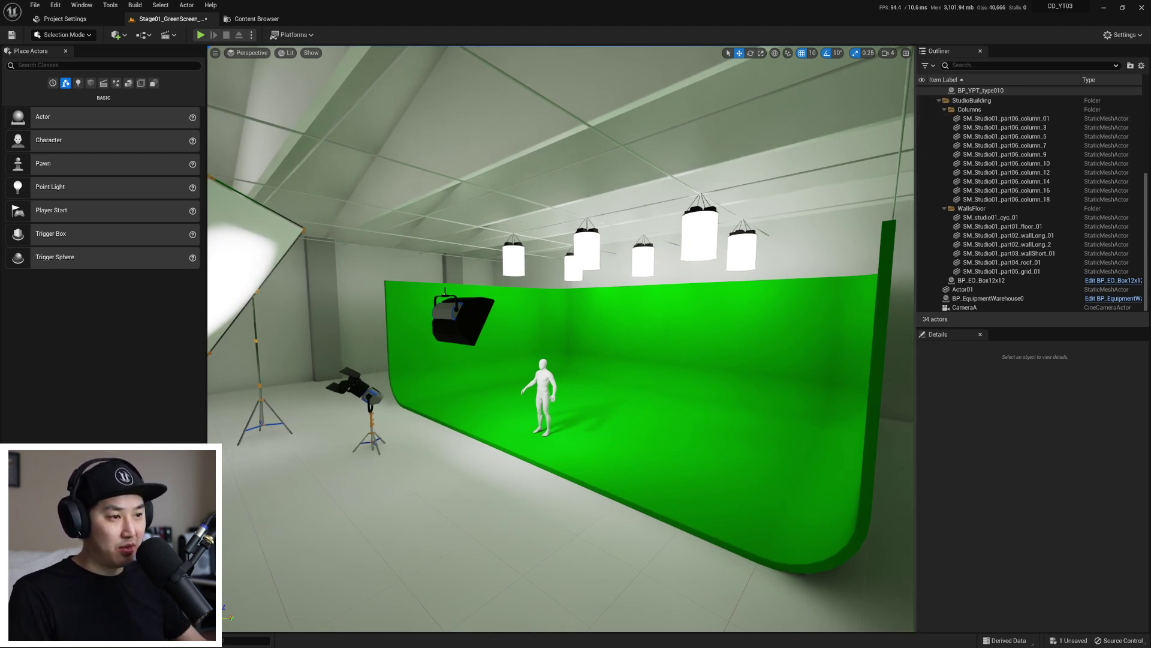
left_click(517, 261)
left_click(591, 255, "ctrl")
left_click(573, 267, "ctrl")
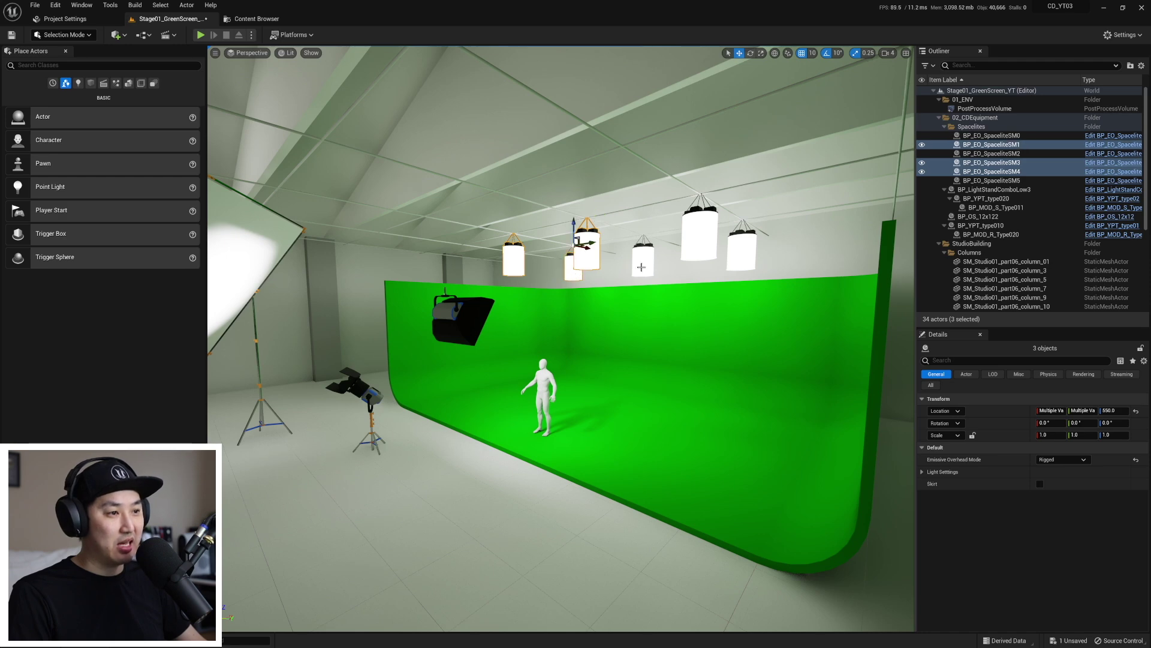
left_click(643, 264, "ctrl")
left_click(701, 240, "ctrl")
left_click(730, 252, "ctrl")
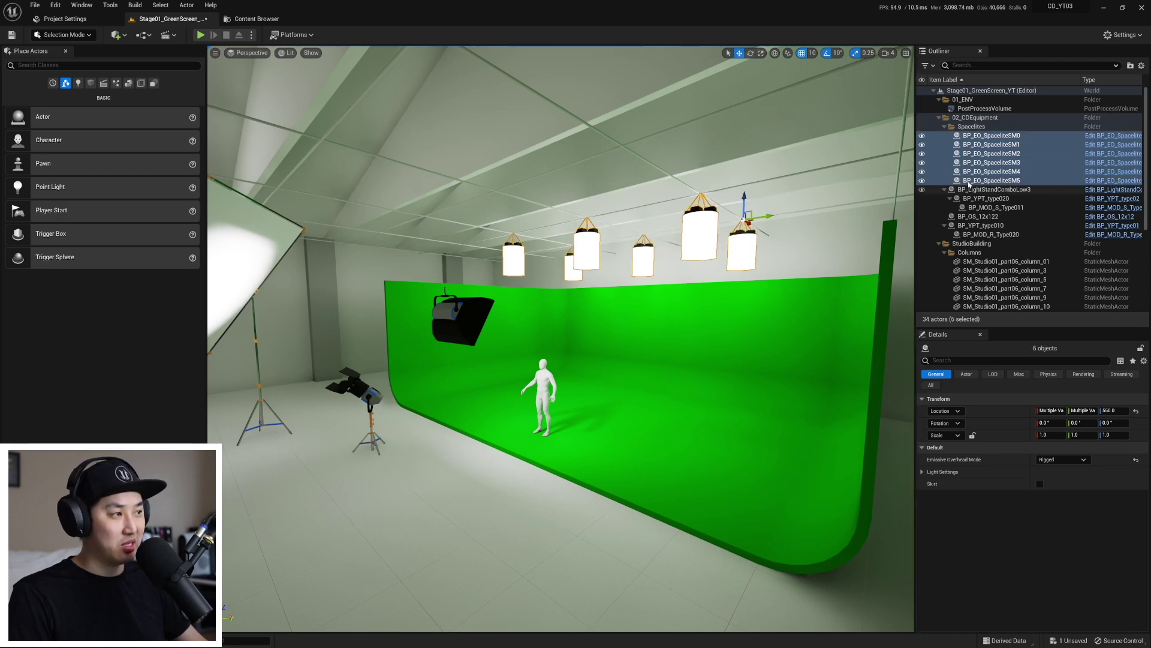
- Collapse the level's top-level folders in the Outliner
scroll(995, 181, "down", 5)
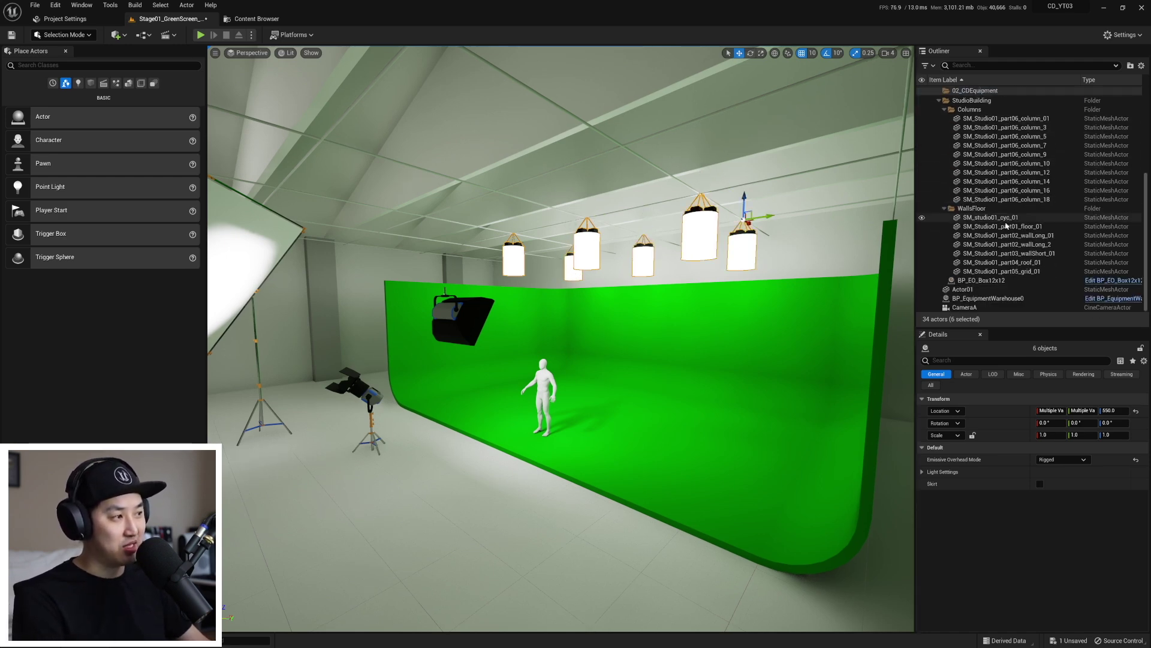
scroll(1005, 234, "up", 5)
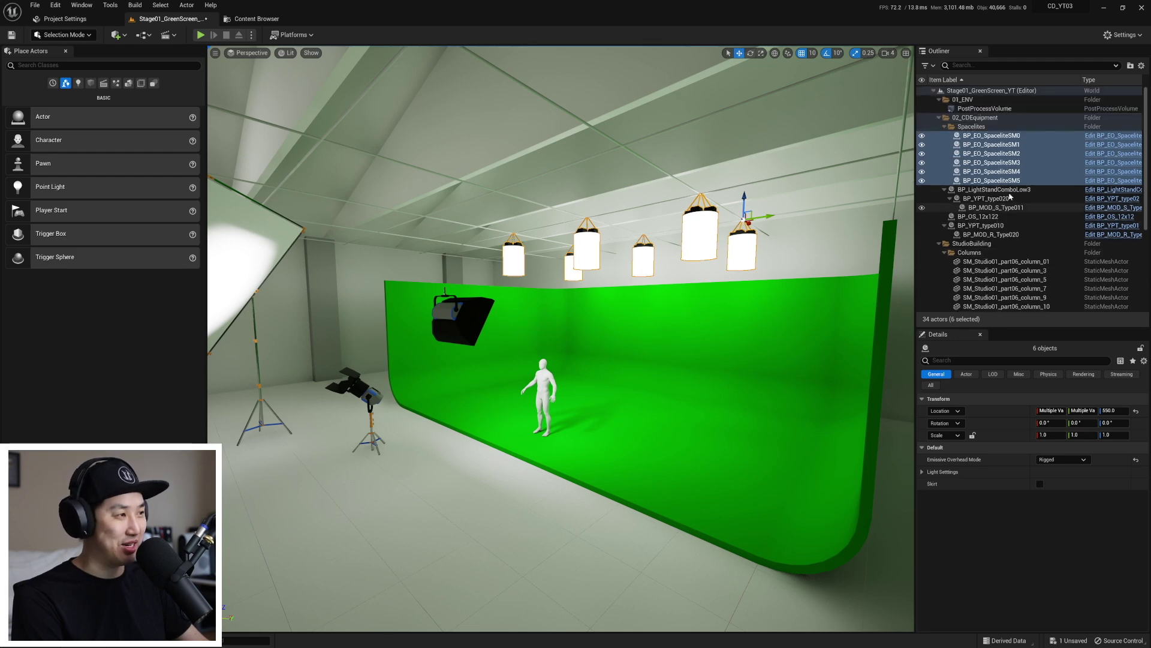
left_click(940, 99)
left_click(939, 108)
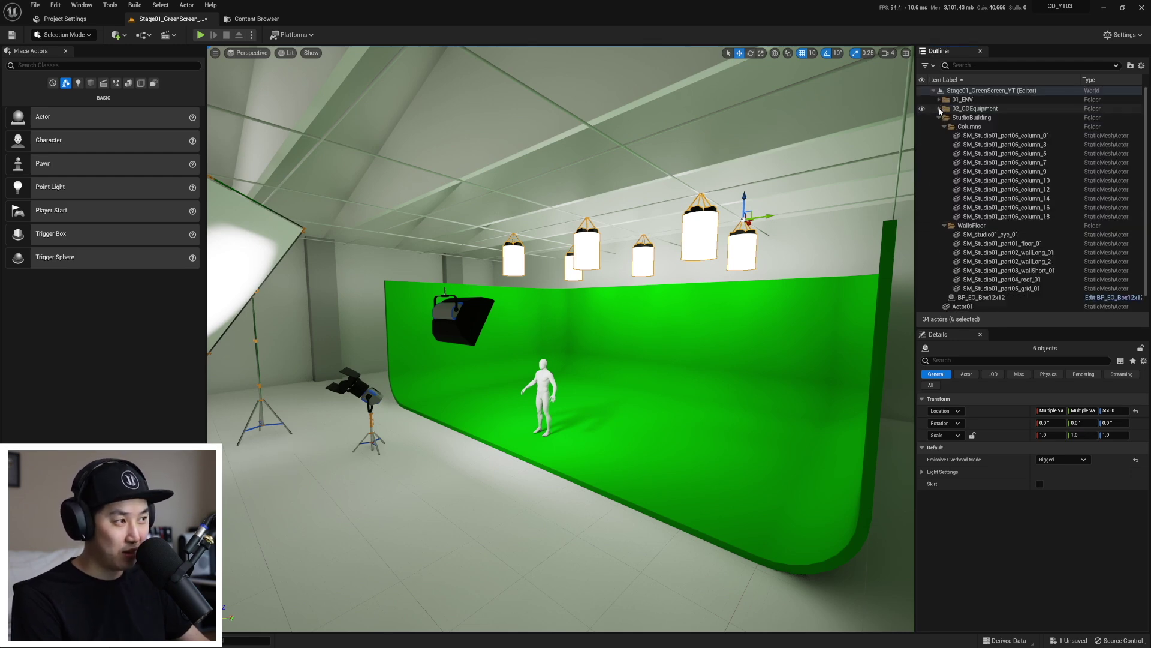
left_click(939, 118)
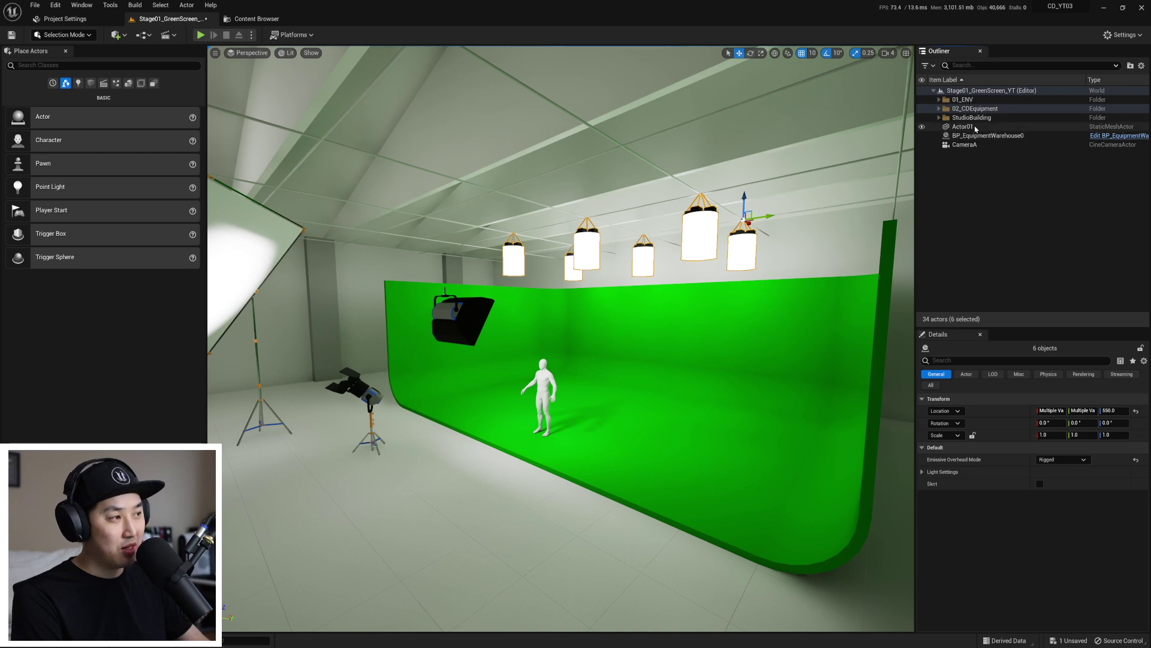
- Expand the 02_CDEquipment folder in the Outliner to list the Spacelites
left_click(940, 100)
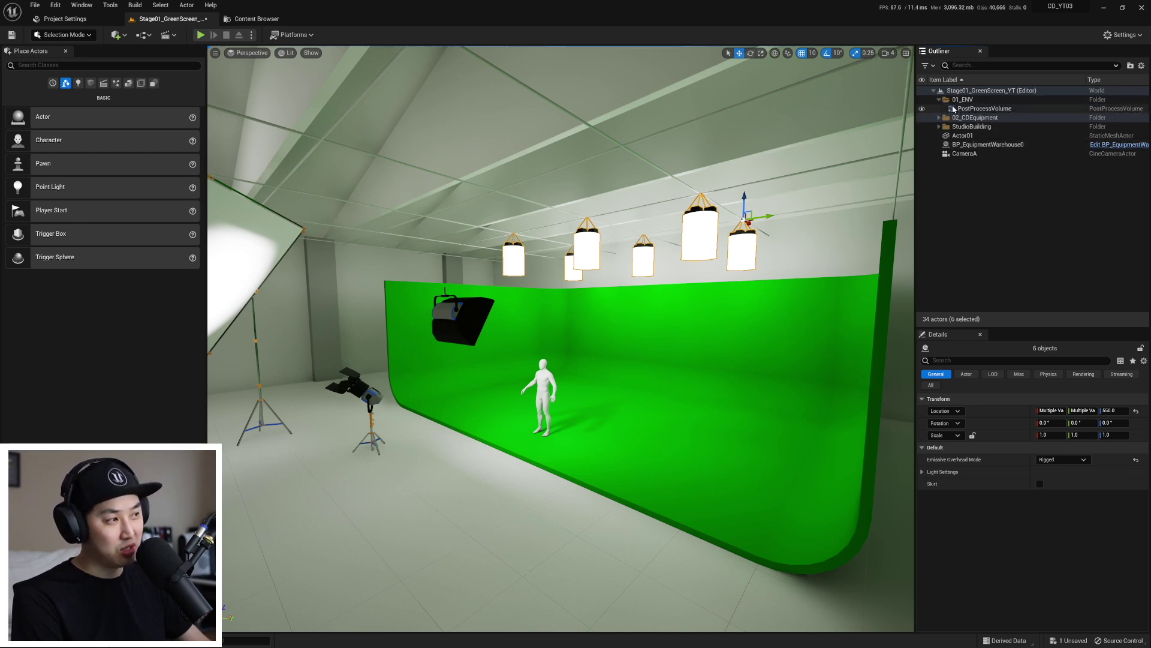
left_click(940, 100)
left_click(939, 108)
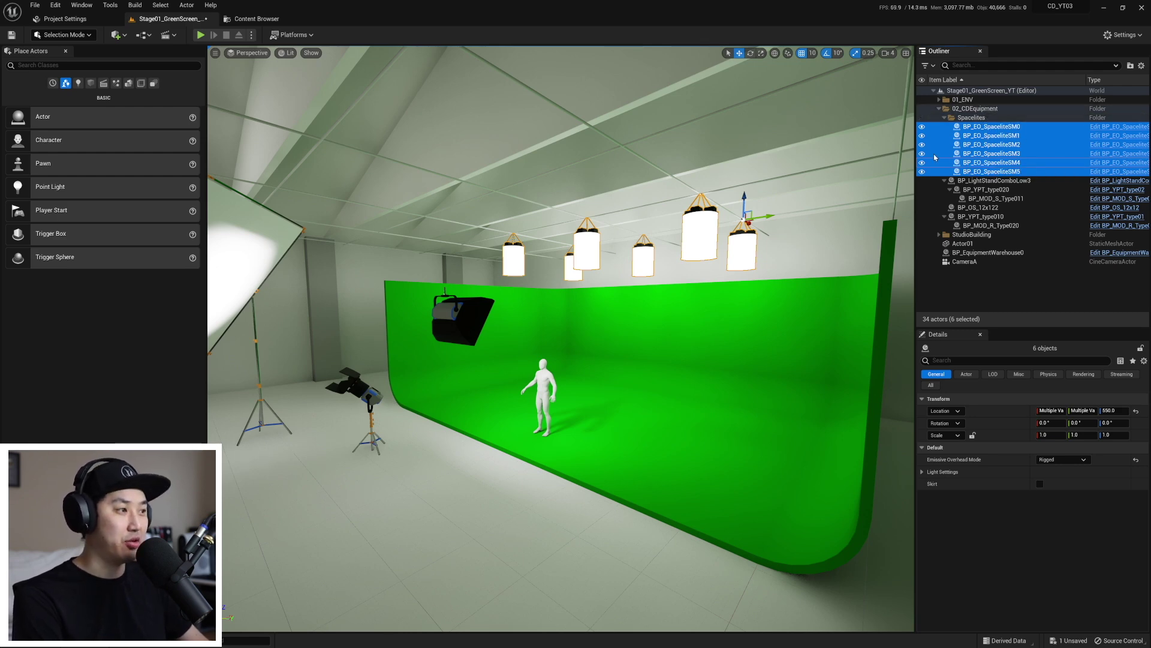
- Hide the six Spacelites, show them again, then undo back to the first Spacelite
left_click(922, 127)
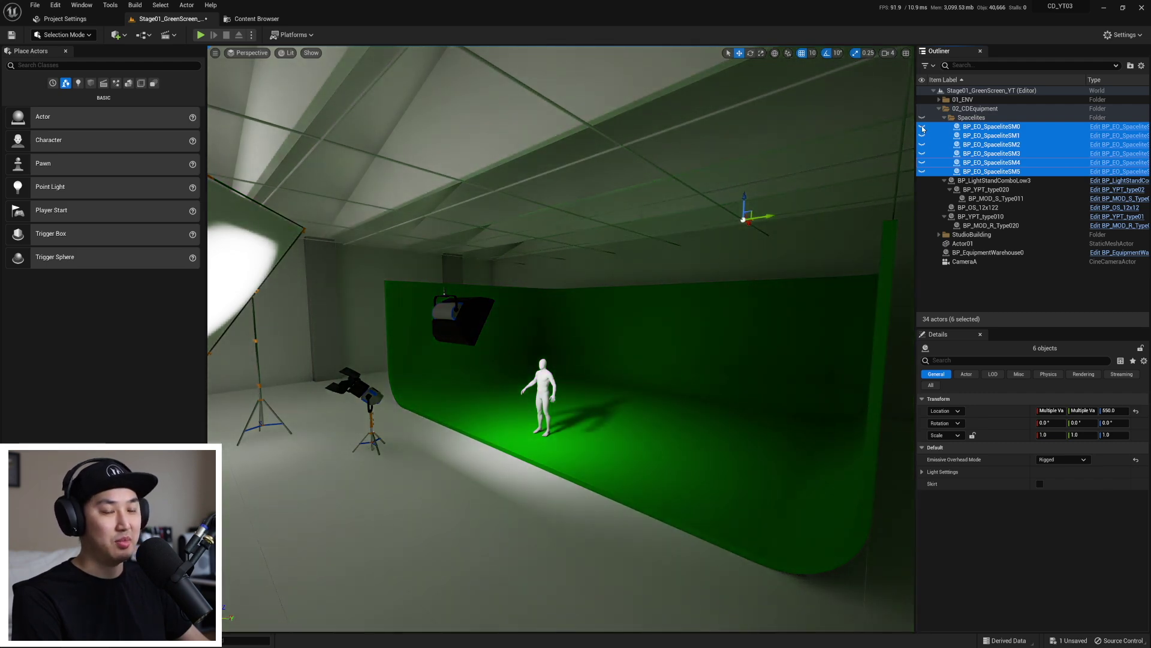
left_click(922, 128)
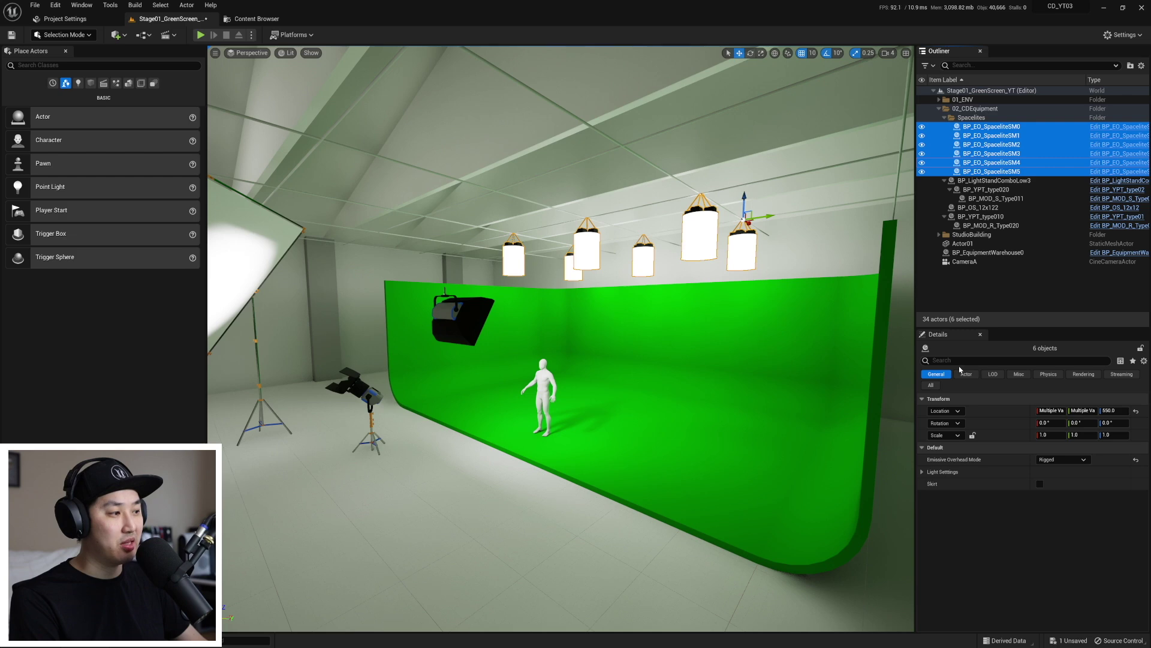
key("ctrl+z")
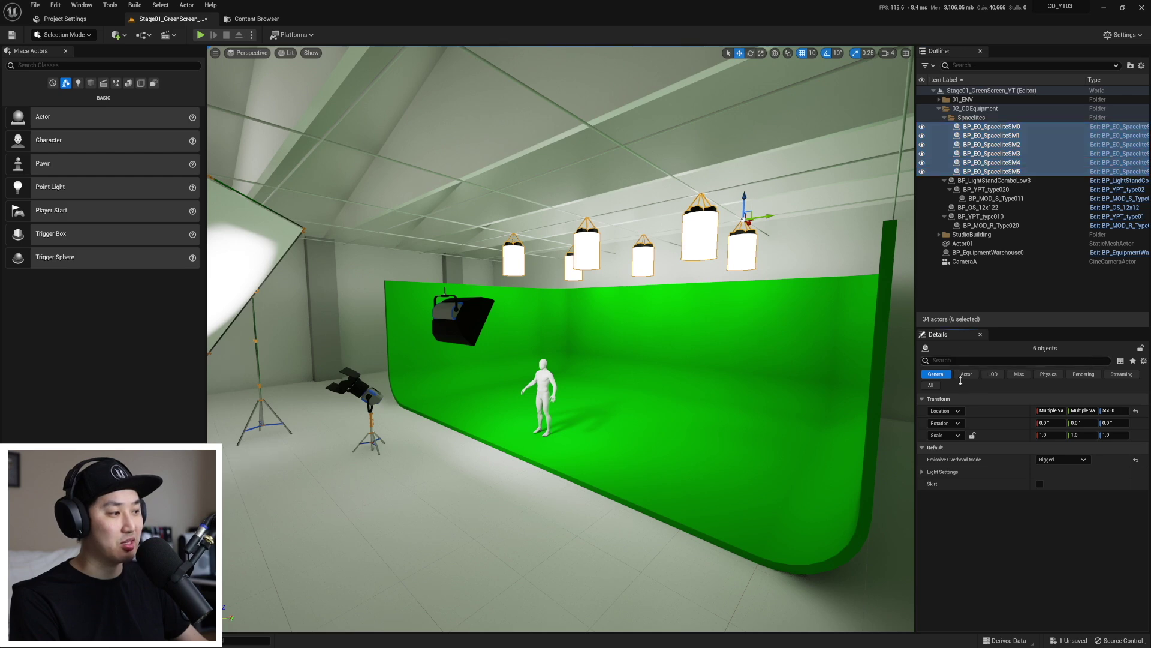
left_click_drag(976, 421, 976, 328)
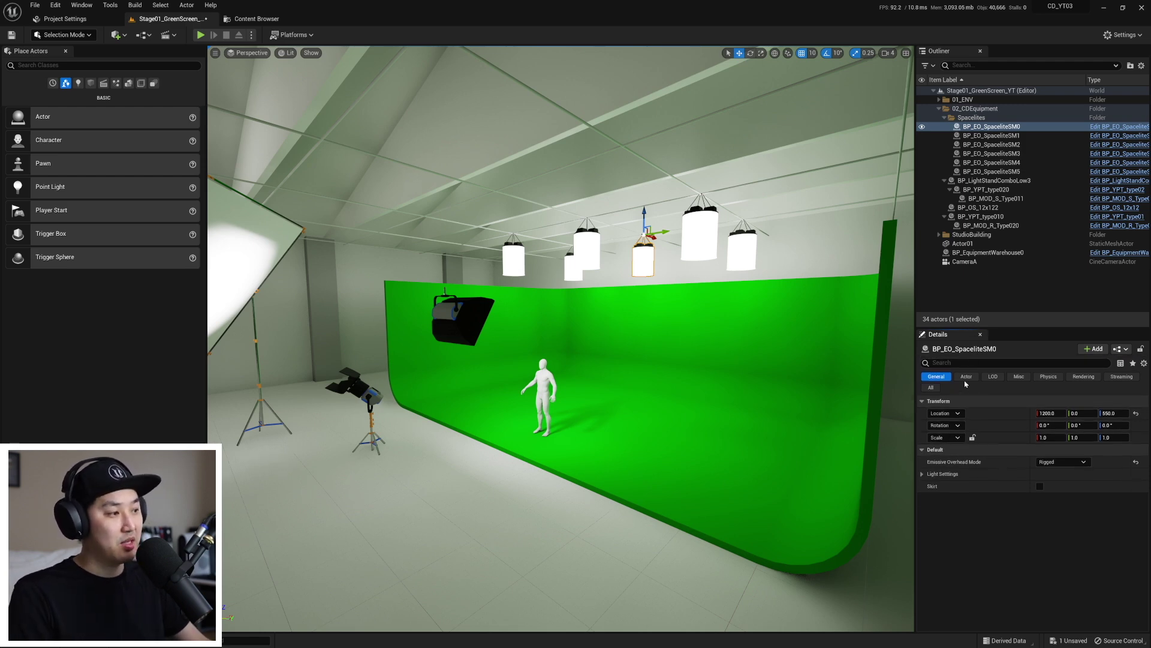
left_click(931, 387)
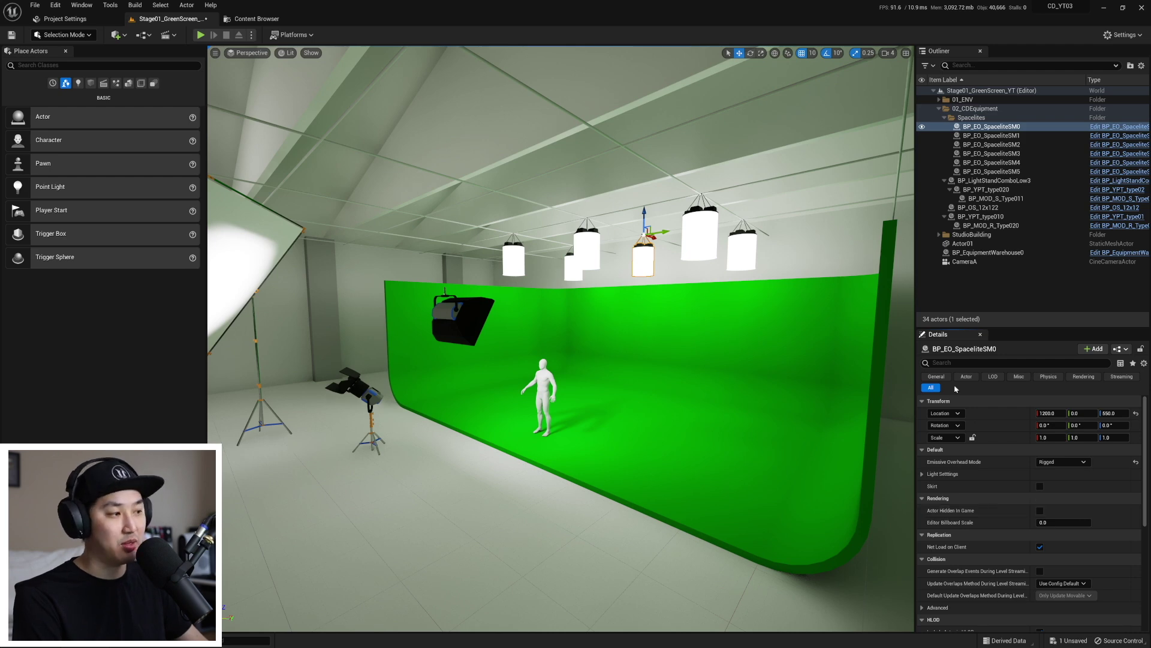
left_click(936, 377)
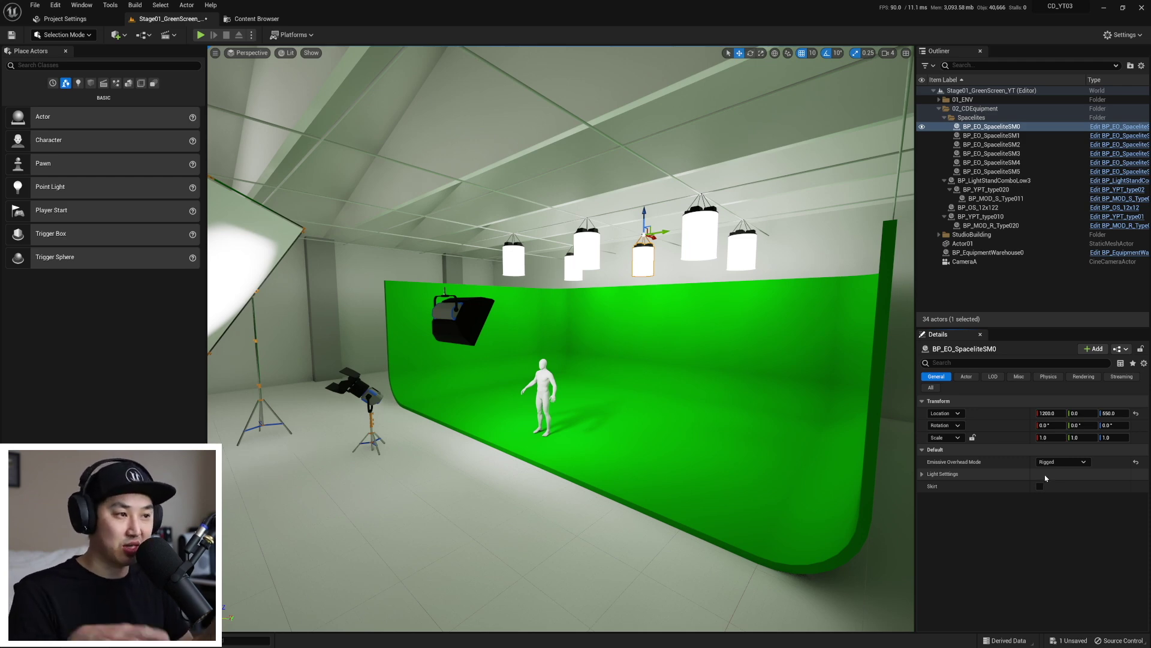
- Select all six Spacelites, toggle their visibility off and on, and uncheck LightOn
left_click(1000, 172, "shift")
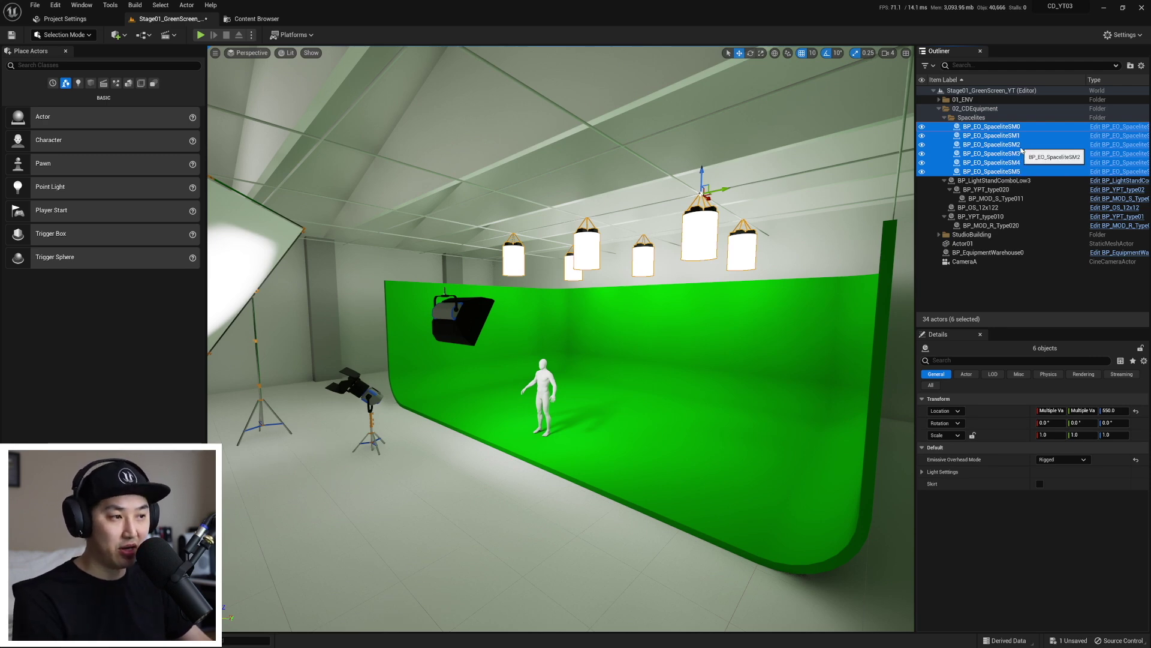
left_click(922, 127)
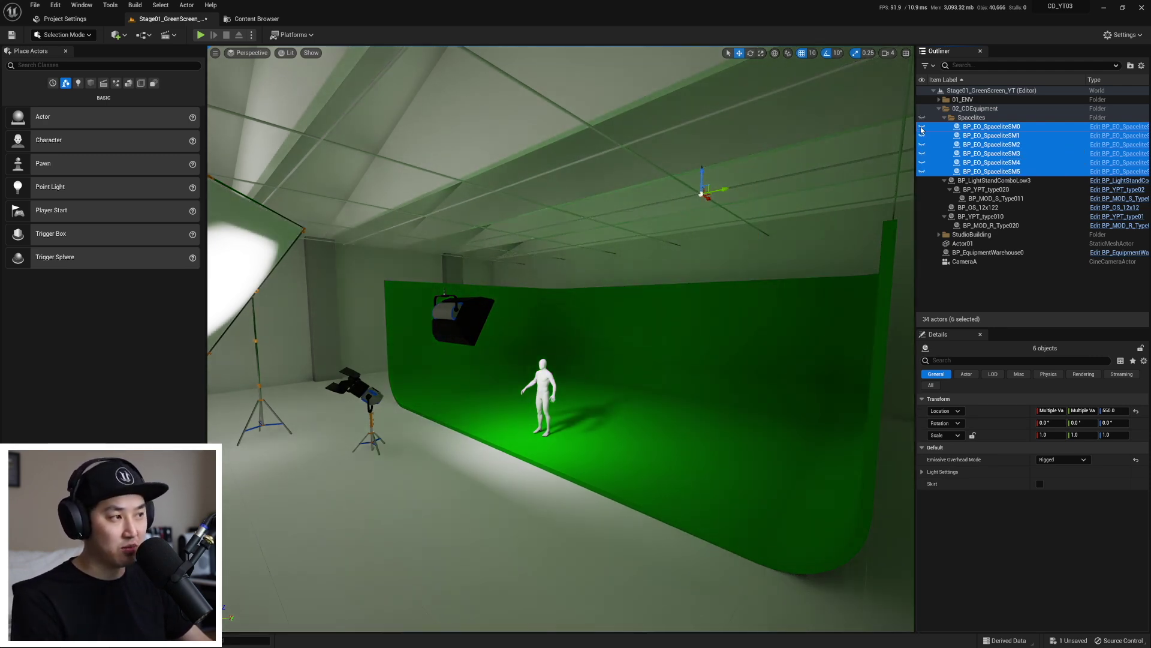
left_click(922, 127)
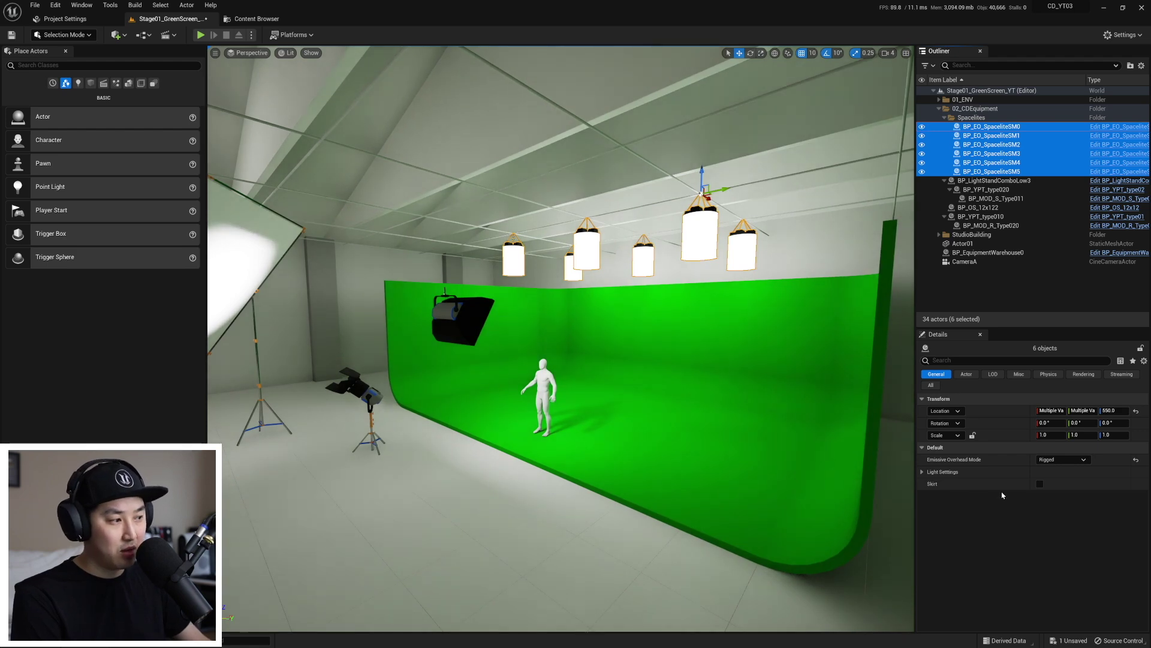
left_click(922, 472)
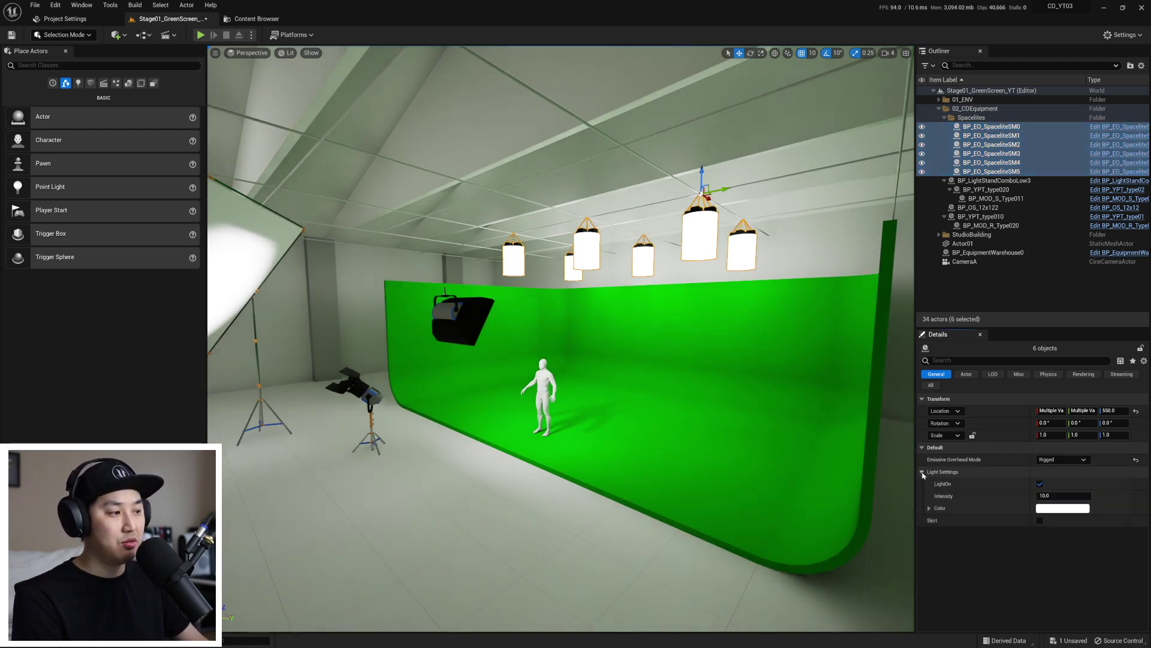
left_click(1040, 484)
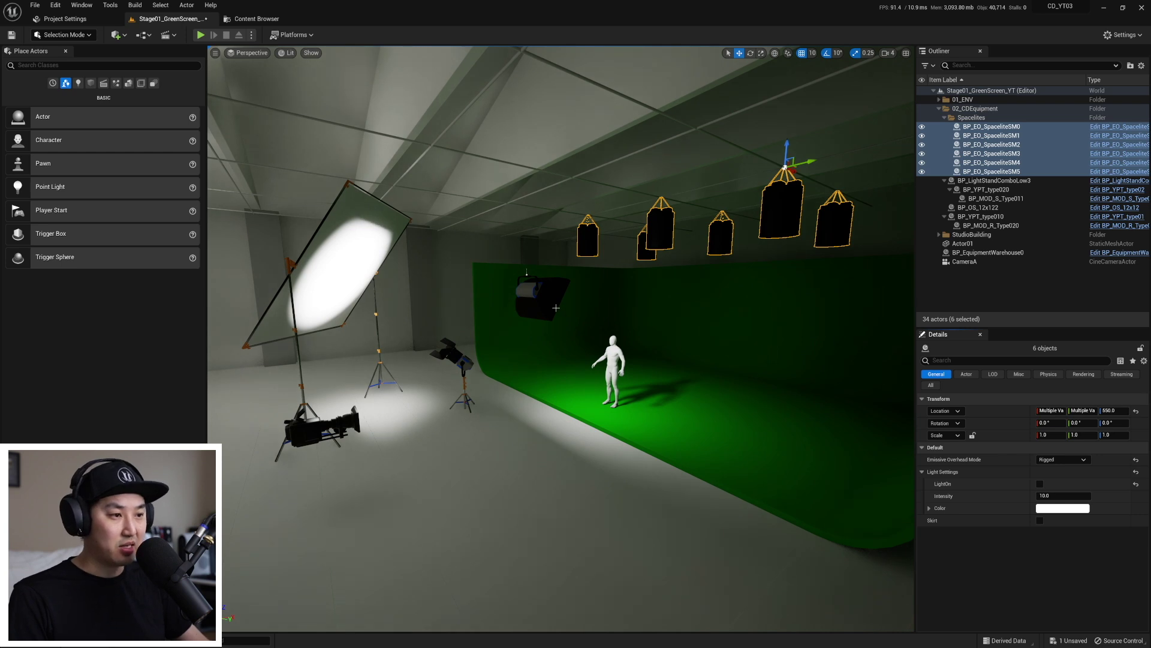
- Select BP_MOD_R_Type020 and uncheck LightOn under Common Light Params
left_click(550, 305)
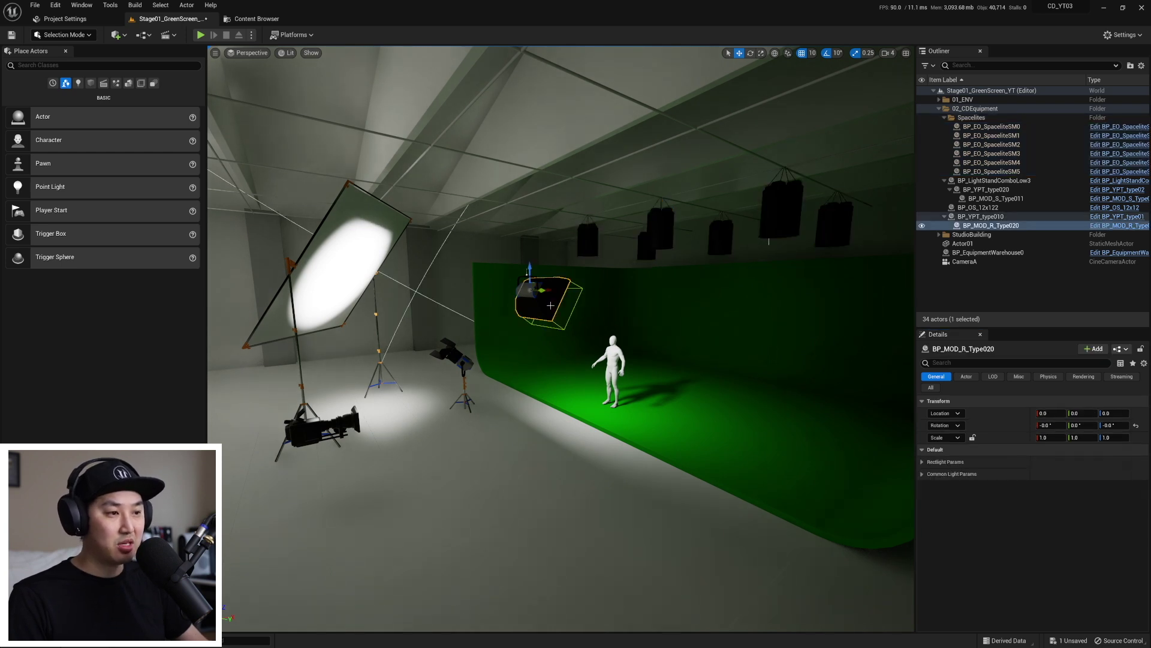
left_click(922, 474)
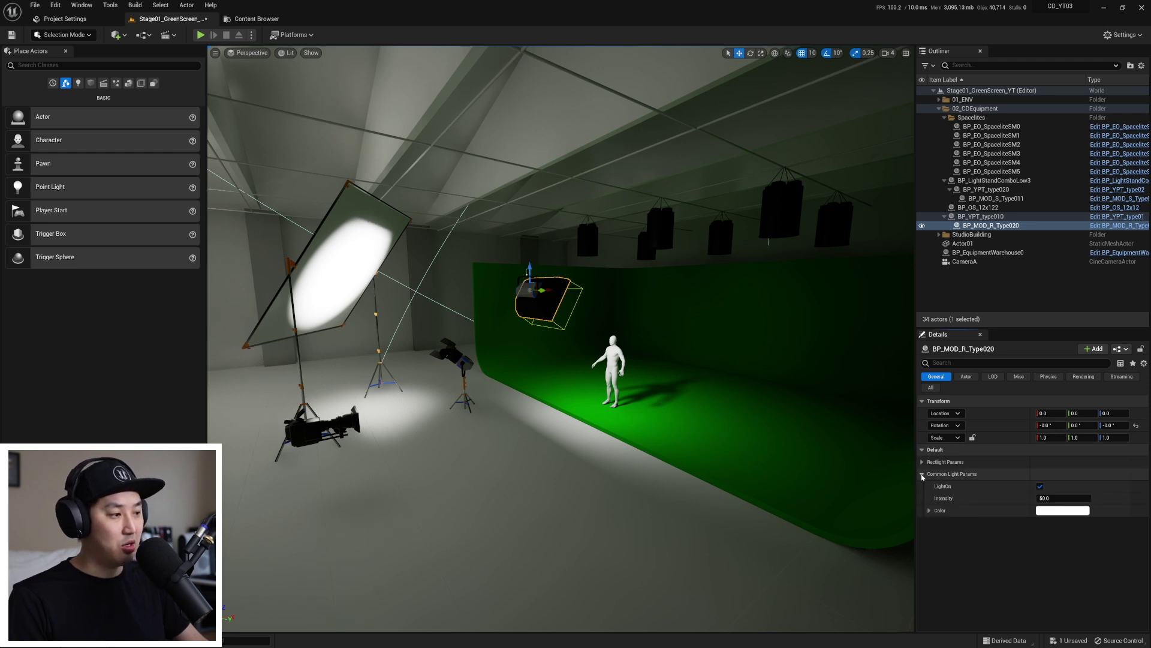
left_click(1040, 486)
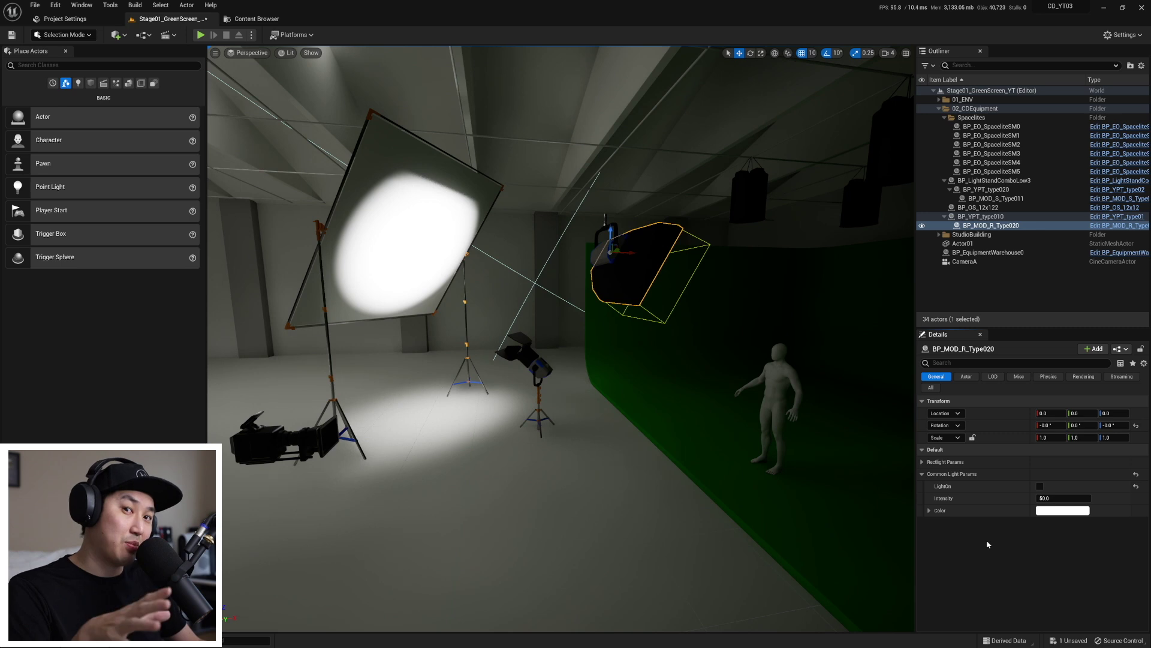
- Select spotlight BP_MOD_S_Type011 and switch its LightOn off, then back on
left_click(531, 358)
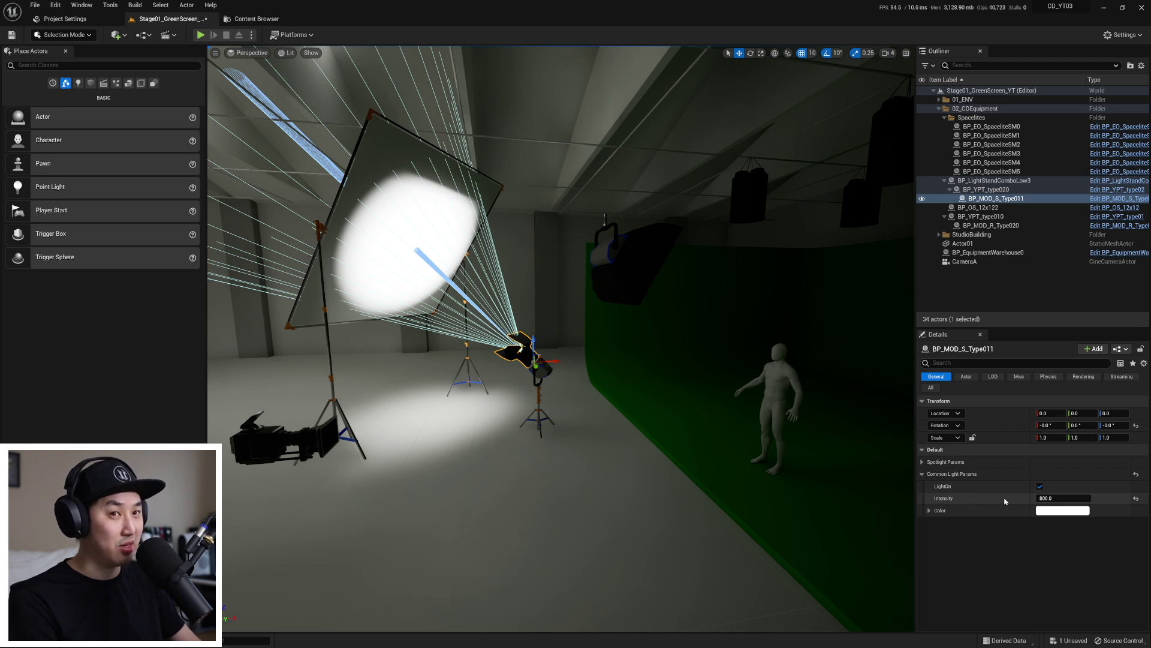
left_click(1041, 487)
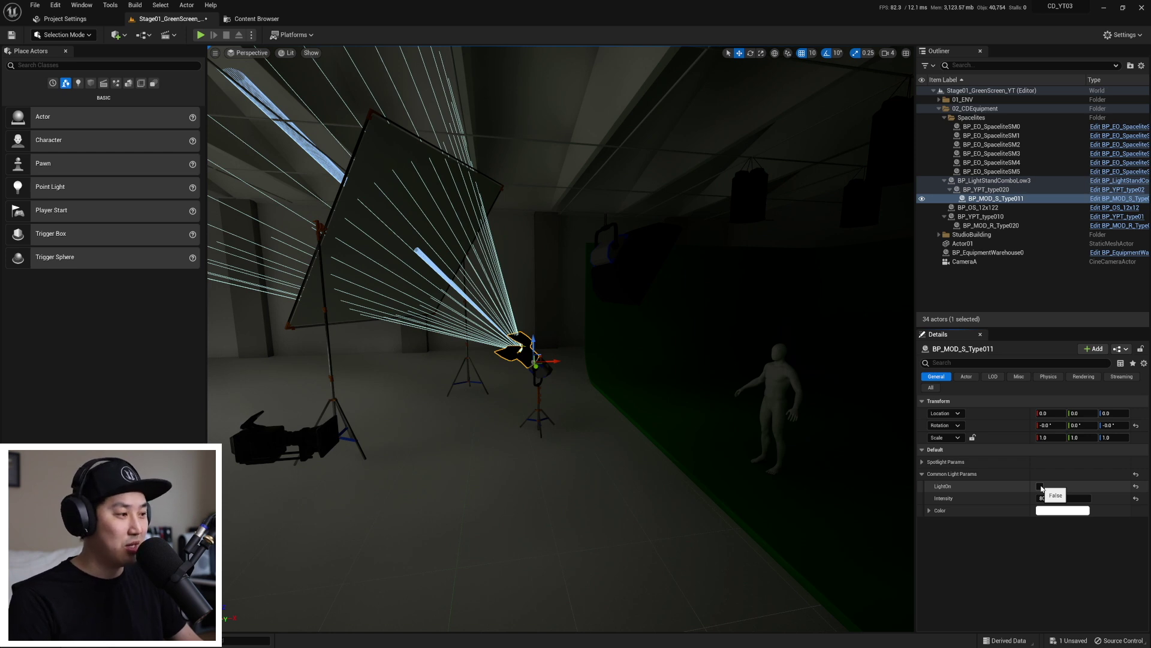
left_click(1041, 486)
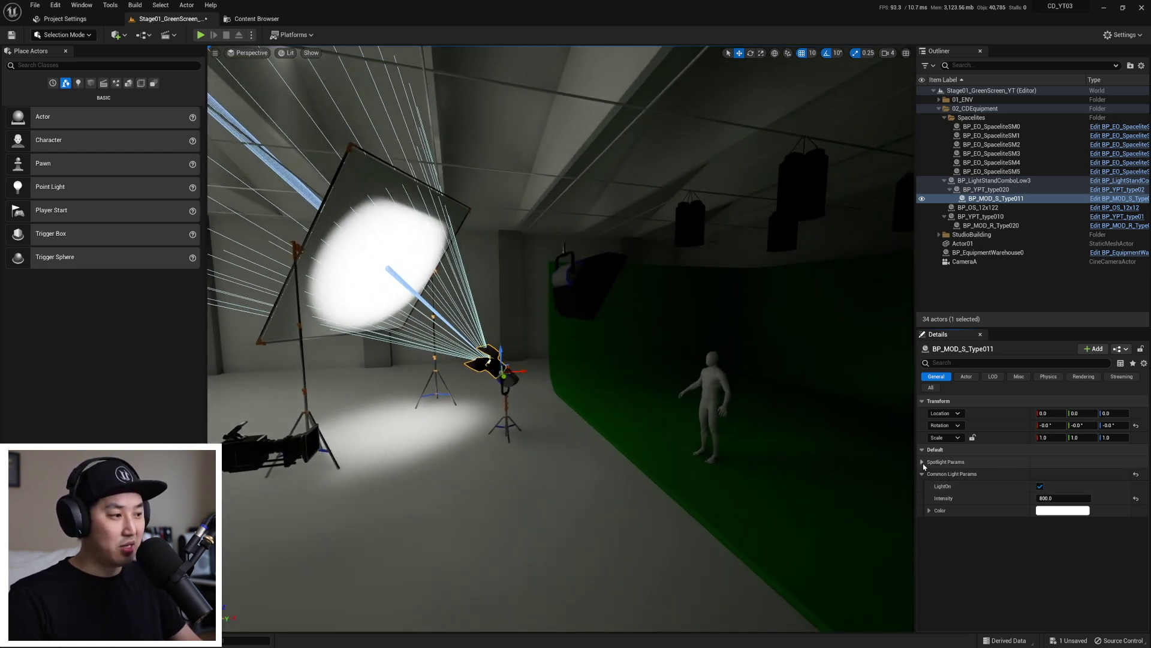
- Review the spotlight's Spotlight Params and Barndoors, then select and frame BP_MOD_R_Type020
left_click(922, 461)
left_click(929, 486)
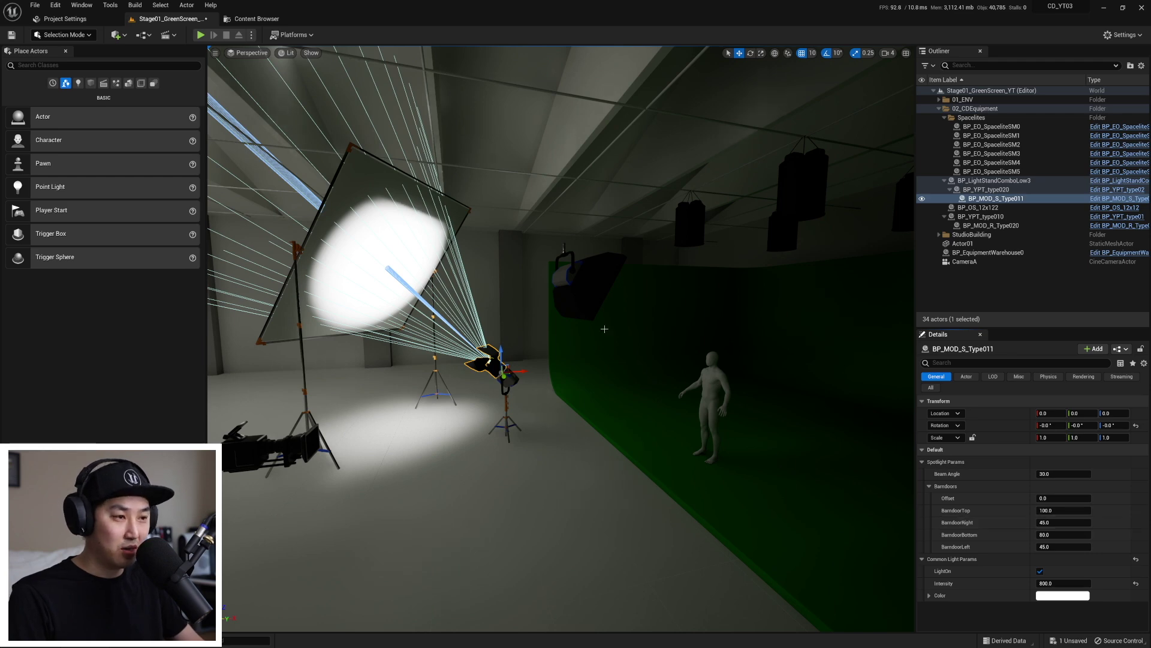
left_click(591, 283)
key("f")
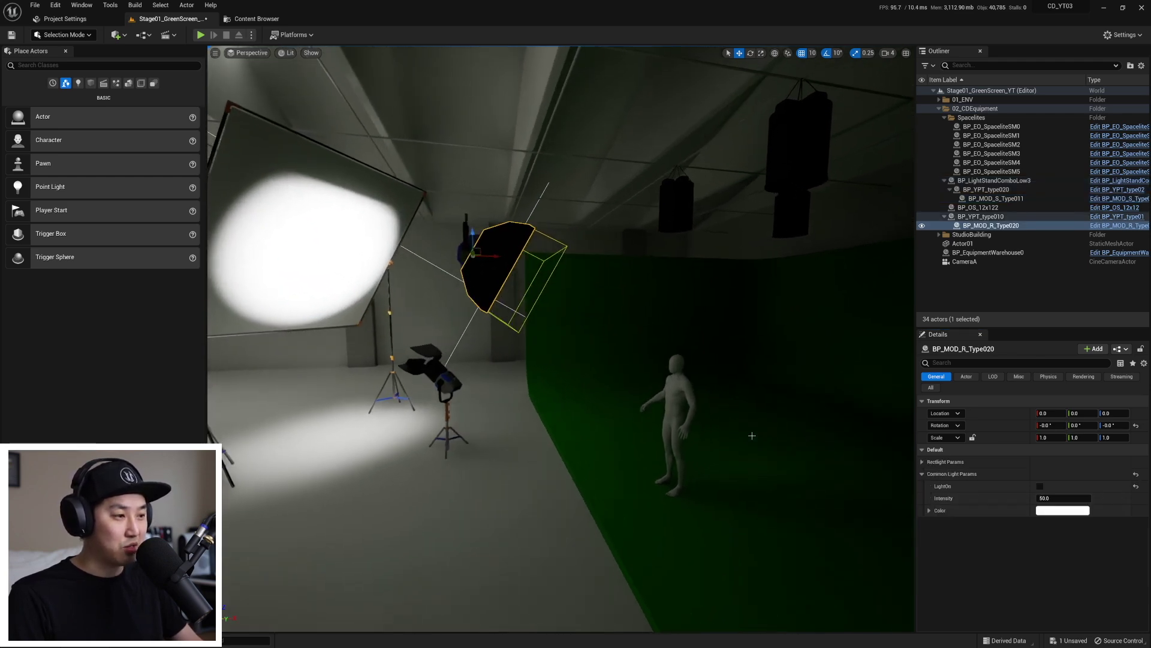
- Re-enable LightOn on BP_MOD_R_Type020 and set ControlGrid to None, then back to 30 Deg
left_click(1041, 488)
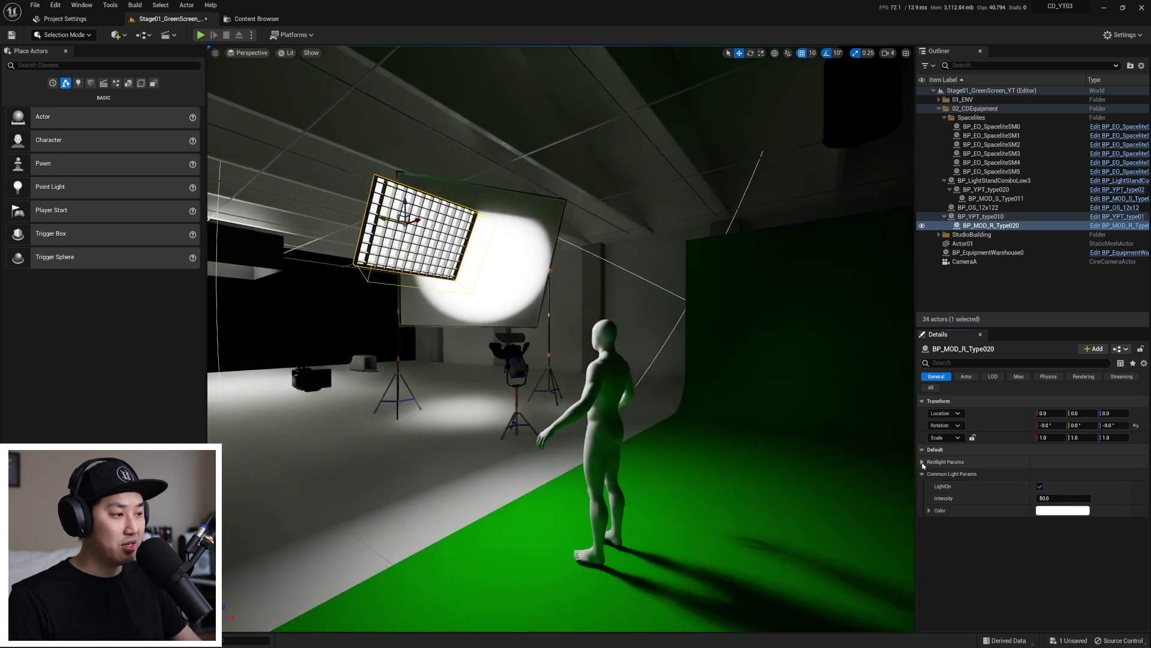
left_click(922, 461)
left_click(1062, 474)
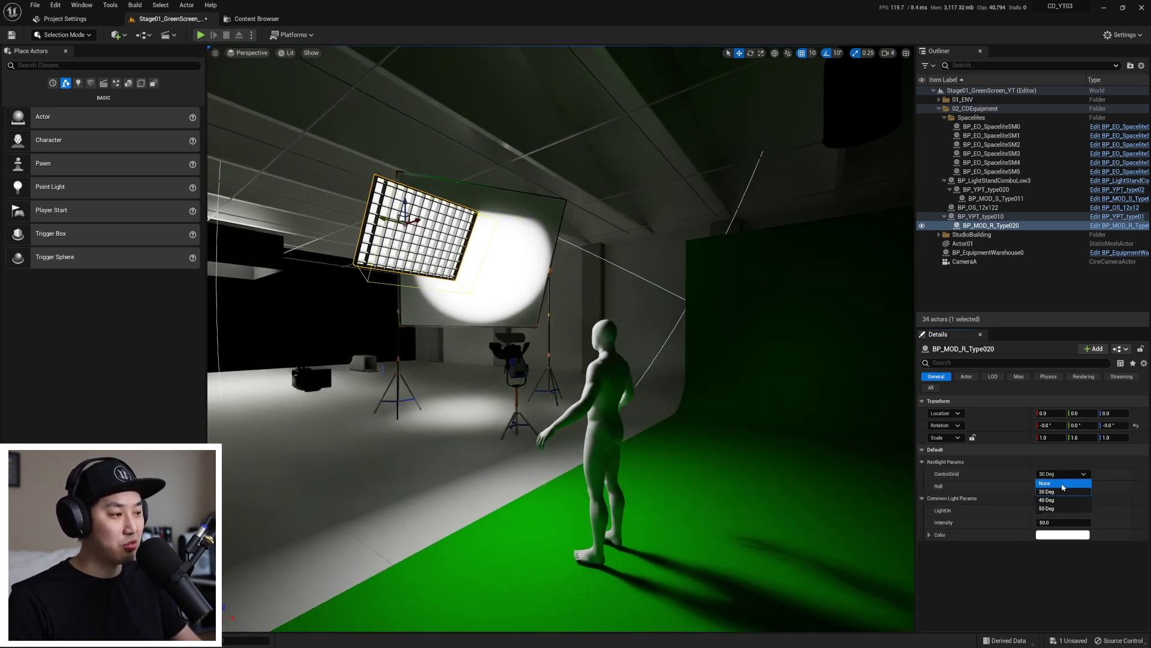
left_click(1061, 484)
left_click(1061, 473)
left_click(1061, 488)
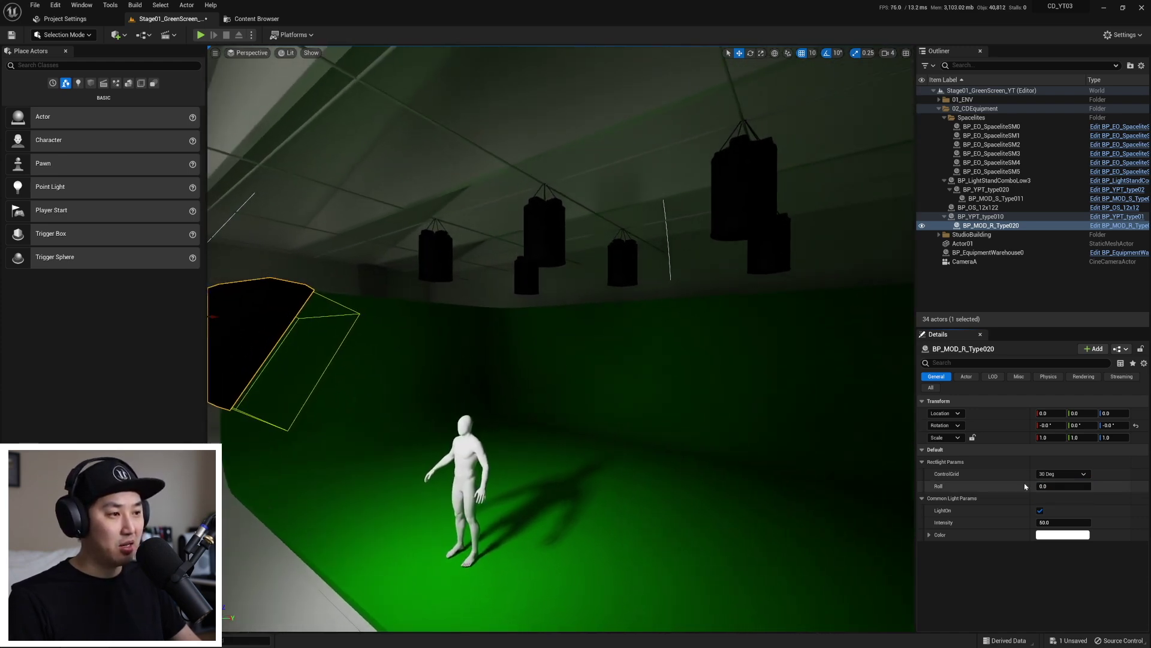
- Select the six Spacelites, re-enable LightOn, and turn Skirt on then off again
left_click(746, 179)
left_click(772, 258, "ctrl")
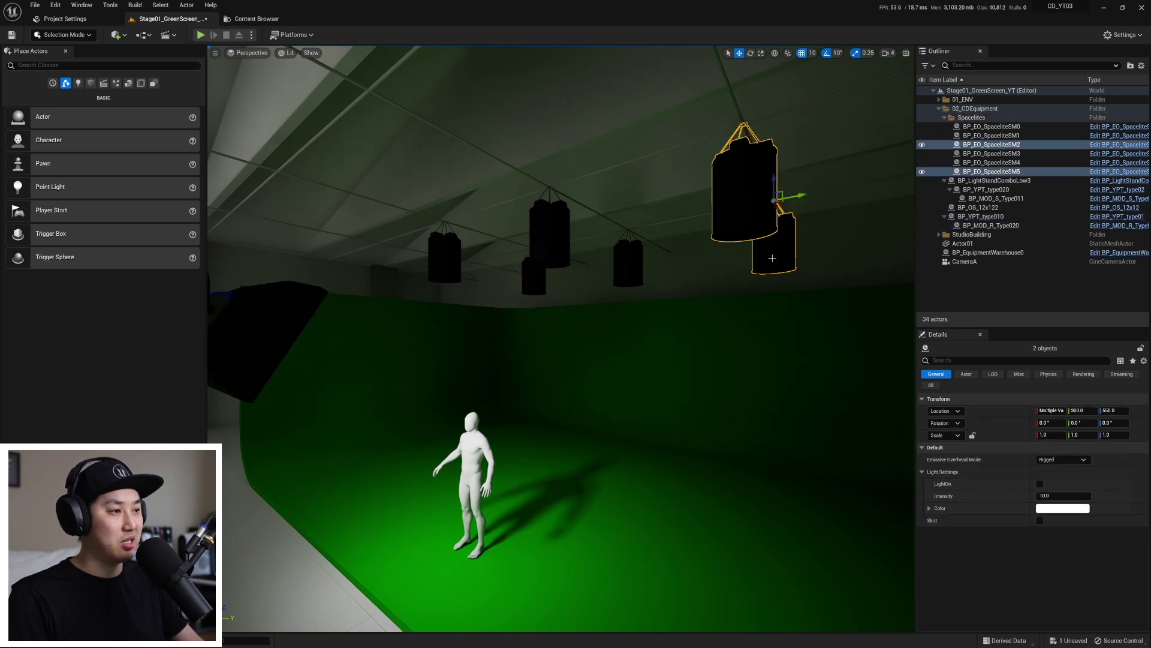
left_click(640, 273, "ctrl")
left_click(548, 250, "ctrl")
left_click(532, 278, "ctrl")
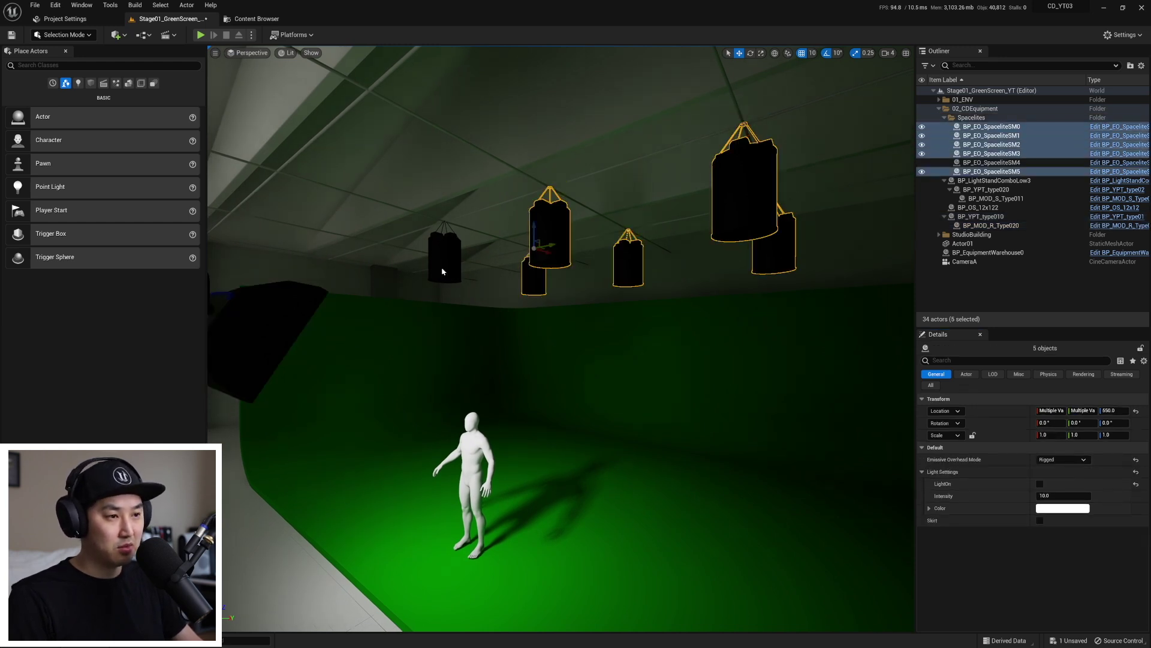
left_click(442, 257, "ctrl")
left_click(1040, 484)
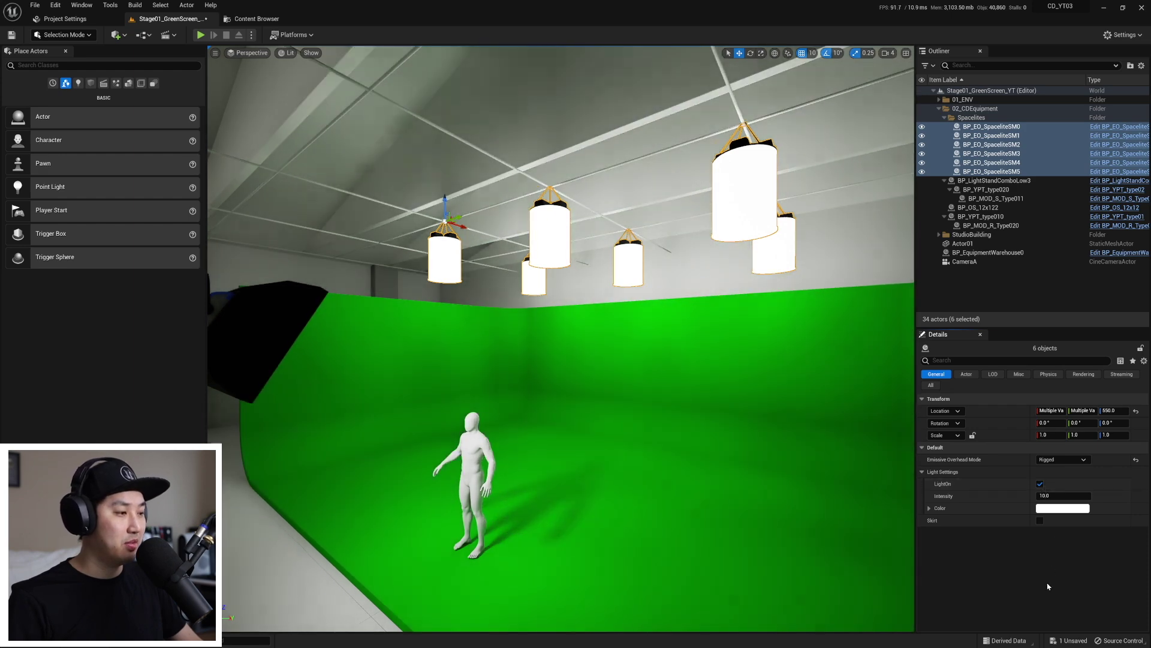
left_click(1040, 521)
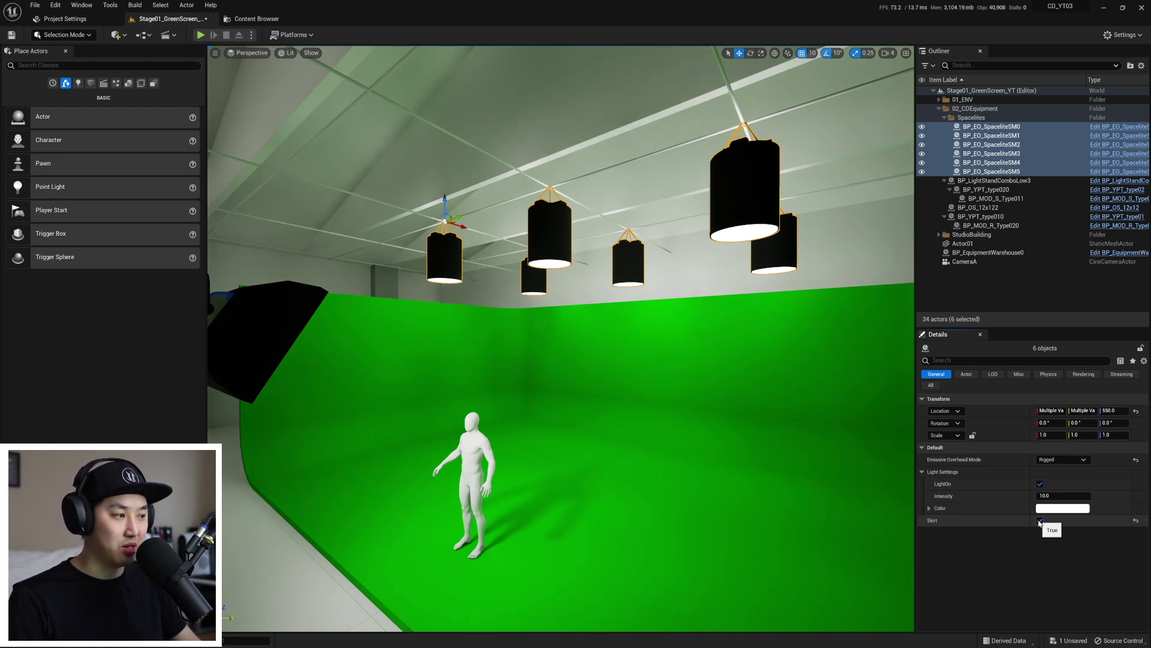
left_click(1040, 520)
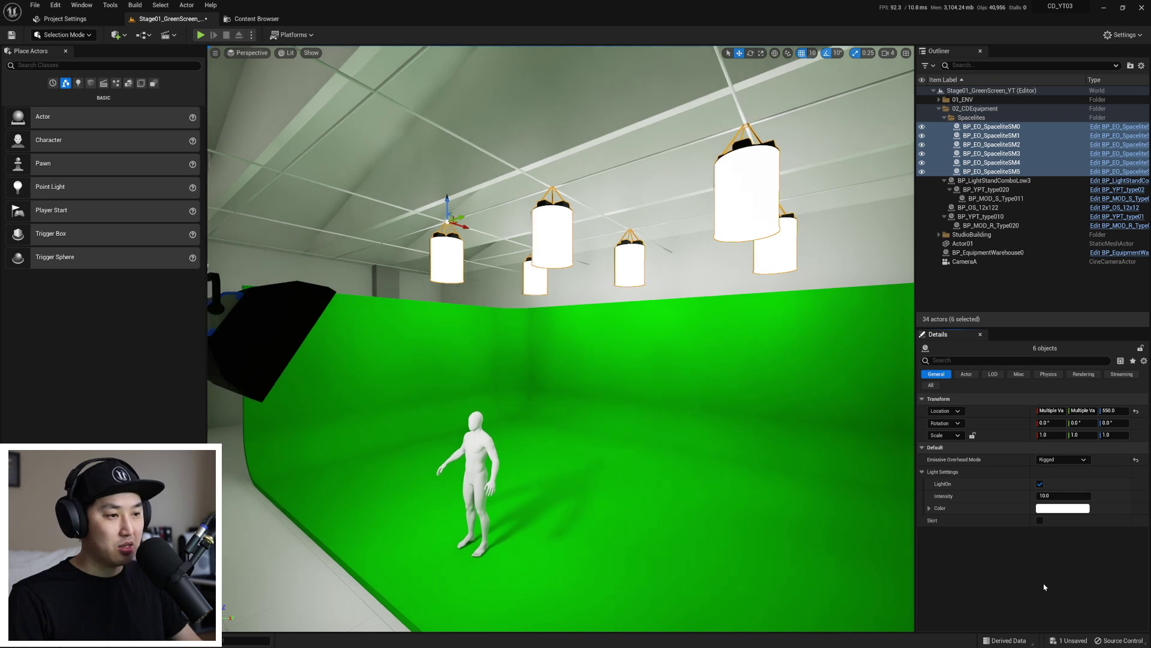